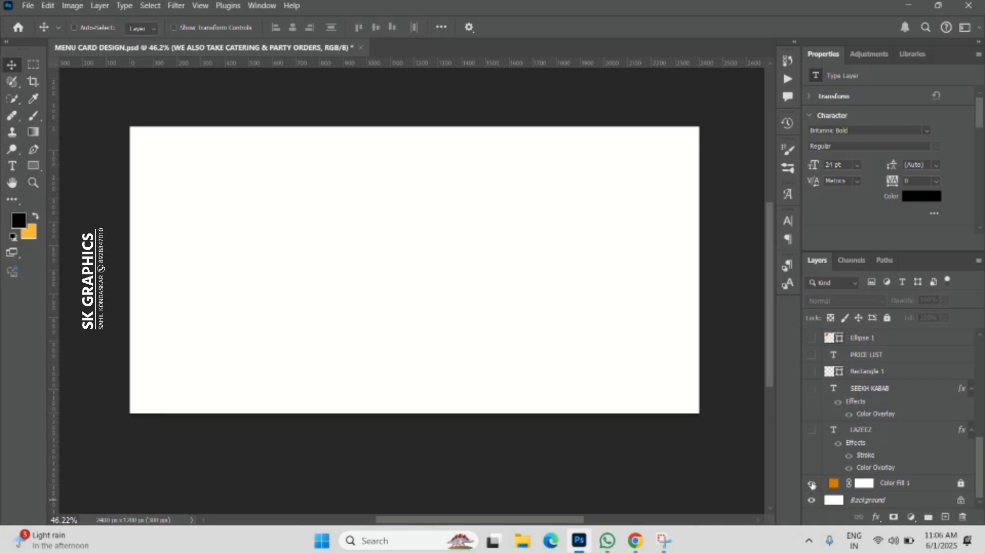
# Show the orange Color Fill 1 background, the LAZEEZ and SEEKH KABAB titles, and the PRICE LIST text with its rounded rectangle
pyautogui.click(811, 483)
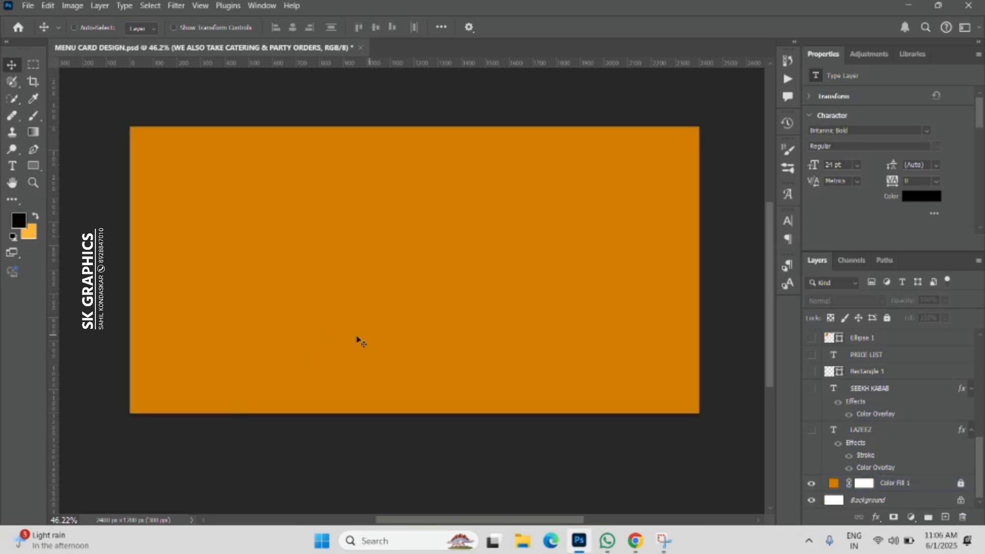
pyautogui.click(811, 430)
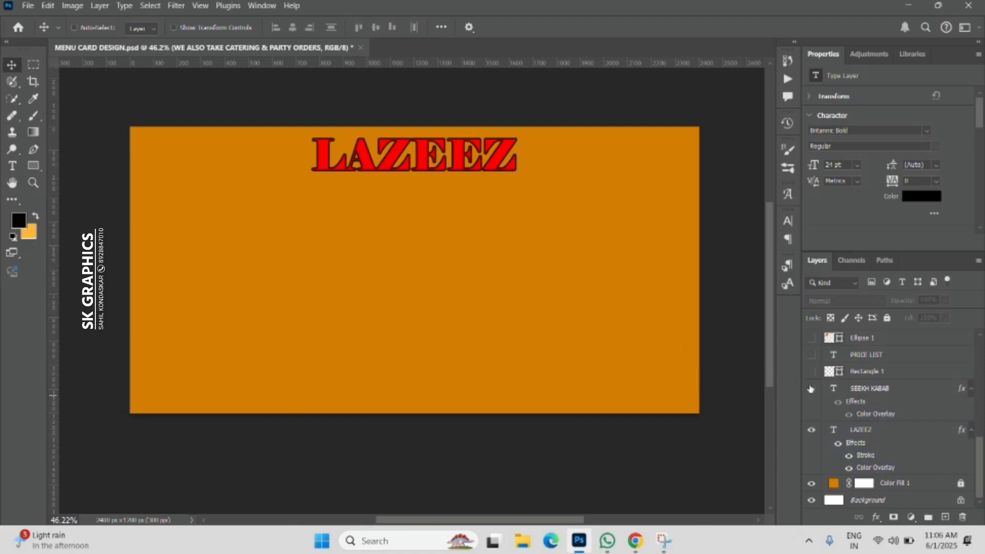
pyautogui.click(811, 389)
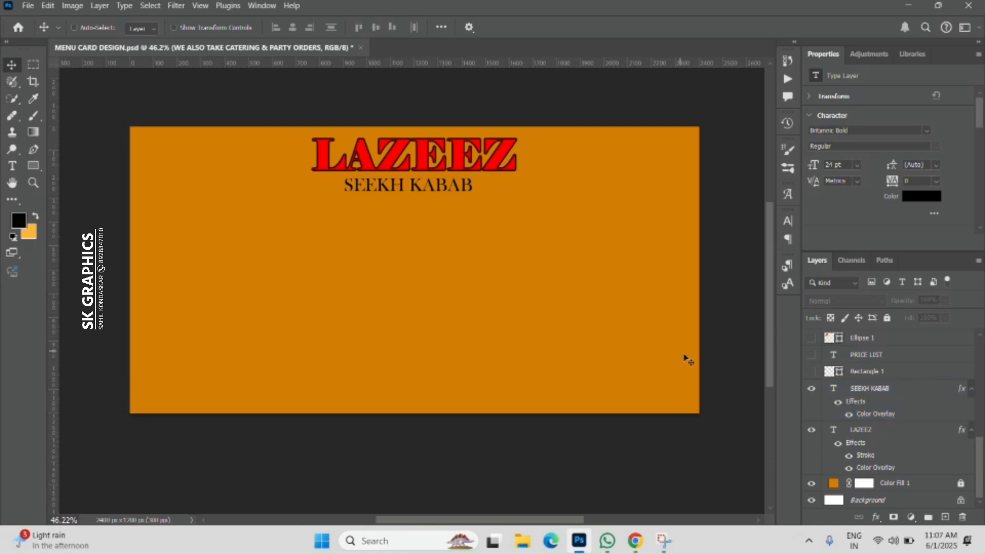
pyautogui.click(811, 373)
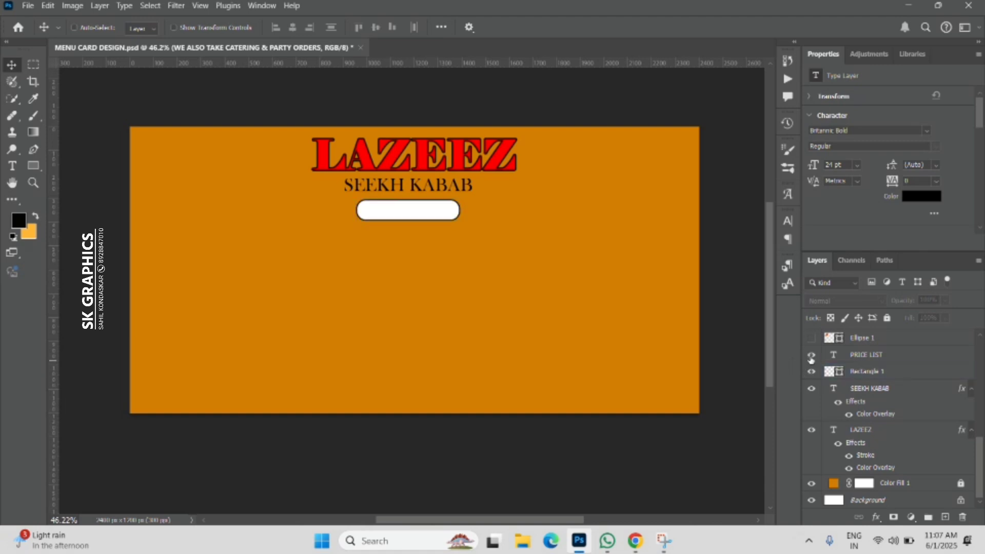
pyautogui.click(811, 356)
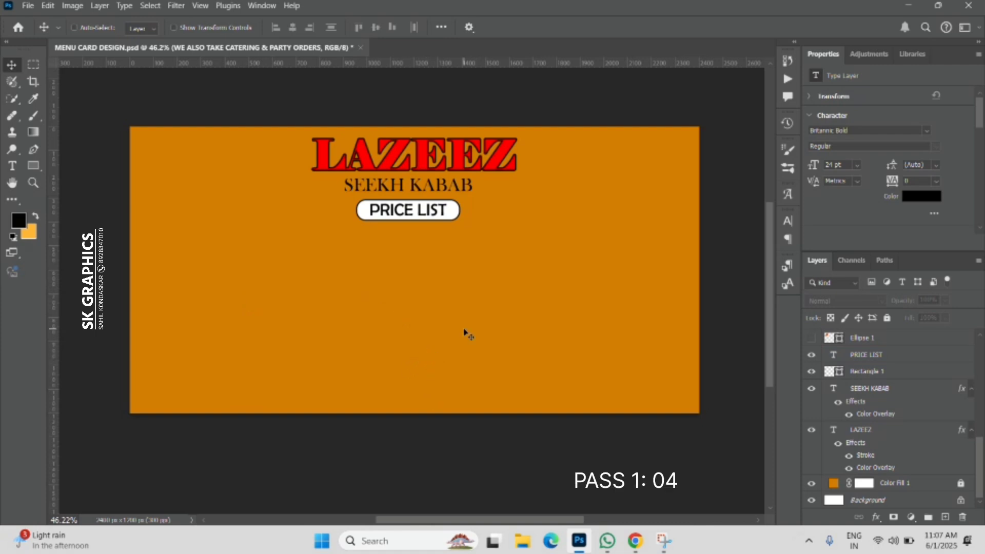
# Open the LAZEEZ title text to check its font and size, and close it without edits
pyautogui.scroll(3, 467, 332)
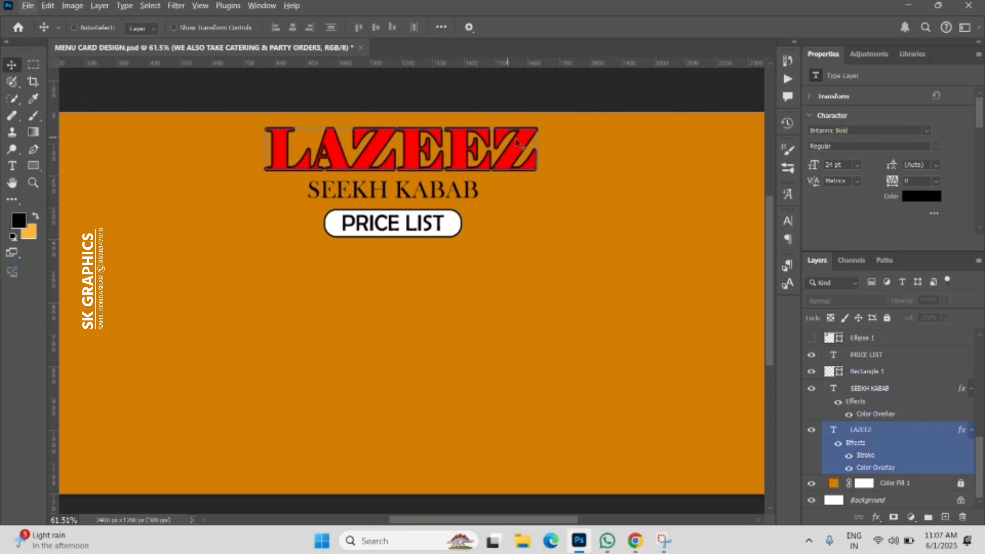
pyautogui.click(879, 430)
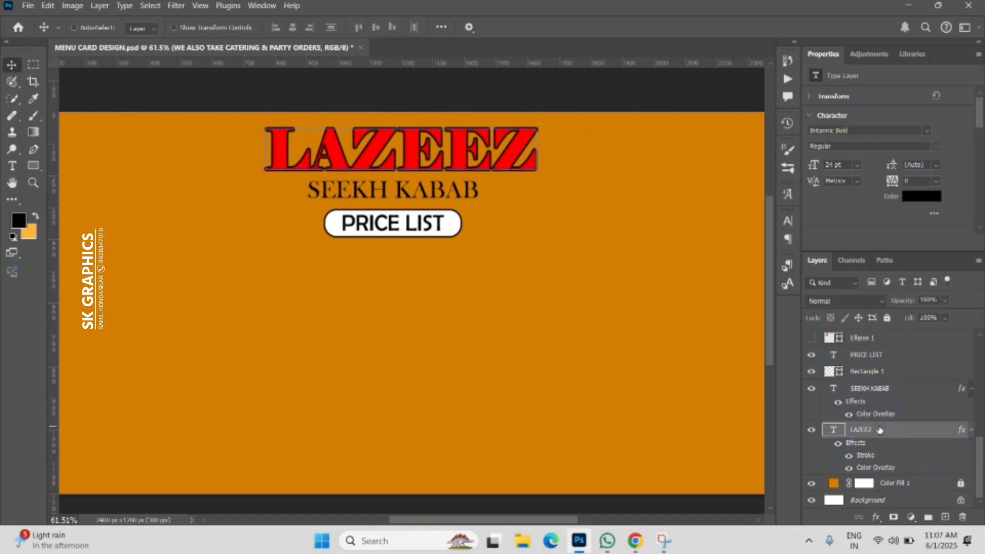
pyautogui.doubleClick(527, 152)
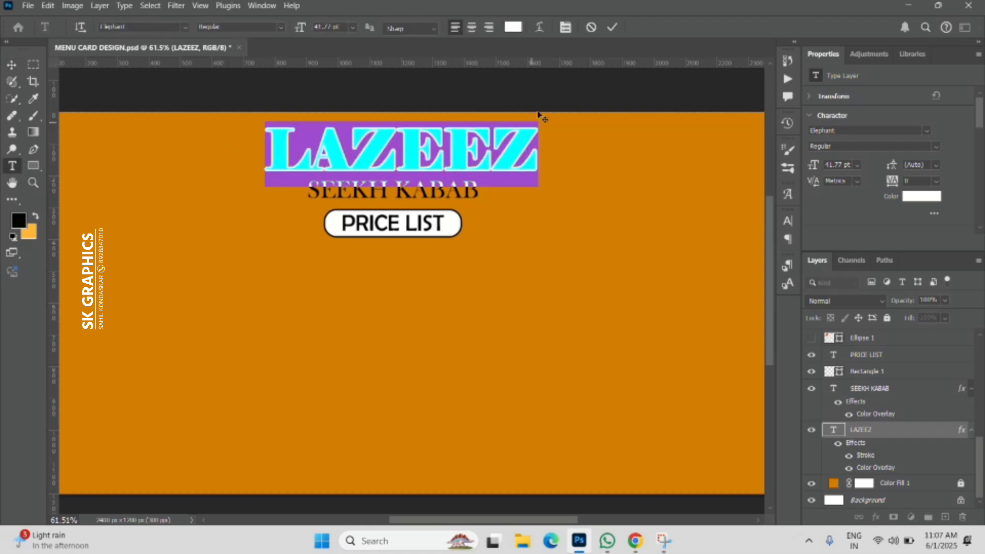
pyautogui.click(614, 28)
pyautogui.press('v')
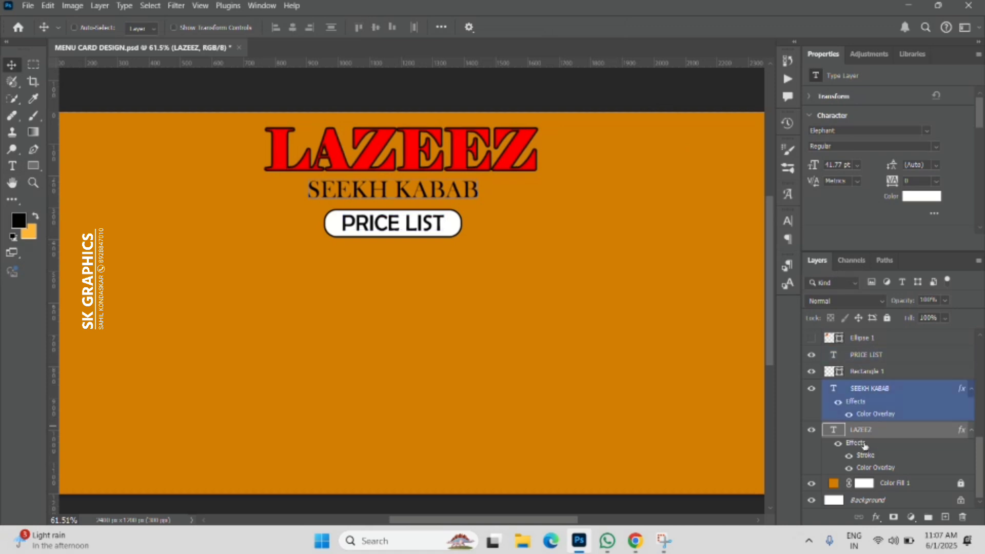
# Open the SEEKH KABAB subtitle text to check its font and size, and close it without edits
pyautogui.click(877, 390)
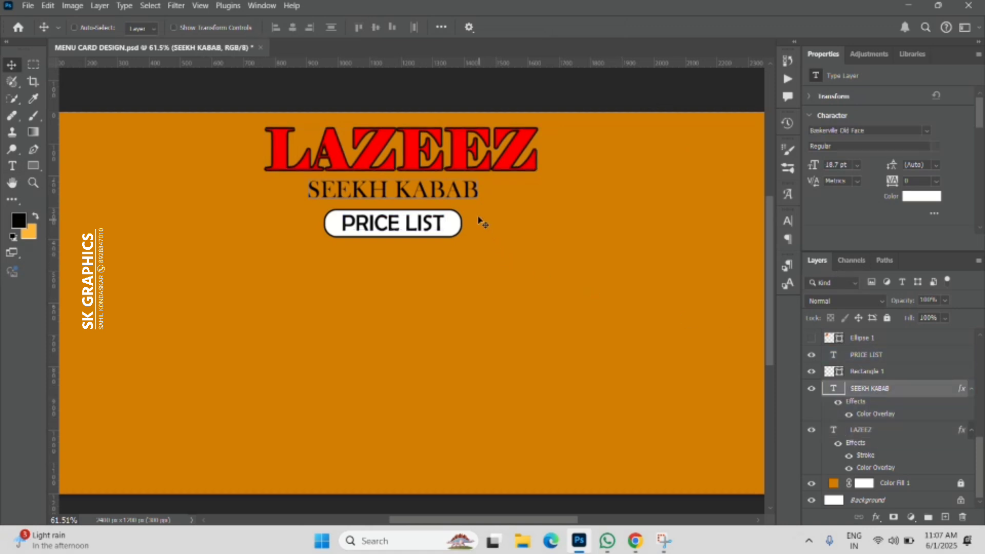
pyautogui.doubleClick(475, 197)
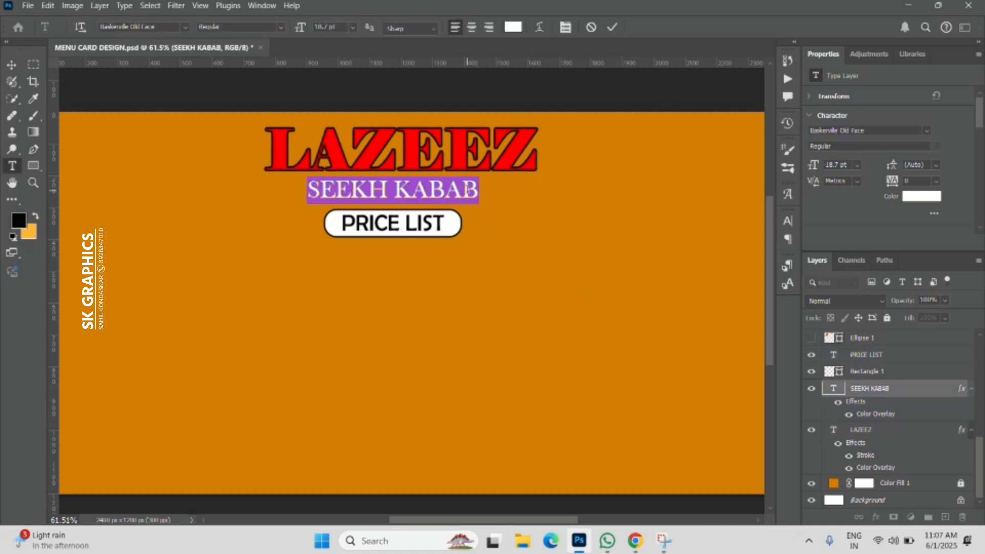
pyautogui.click(612, 27)
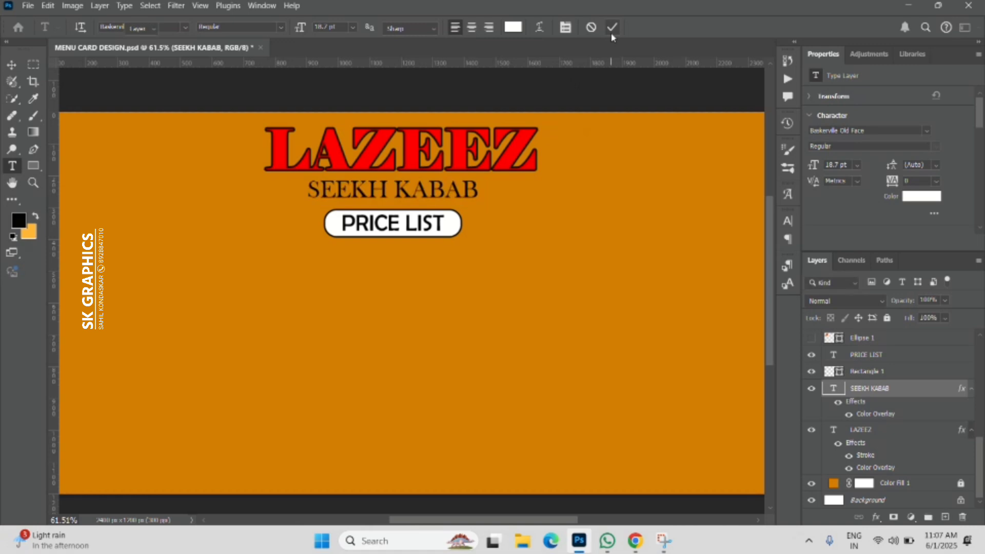
pyautogui.press('v')
# Show the orange circle Ellipse 1 and the chef illustration on Layer 1
pyautogui.scroll(1, 857, 385)
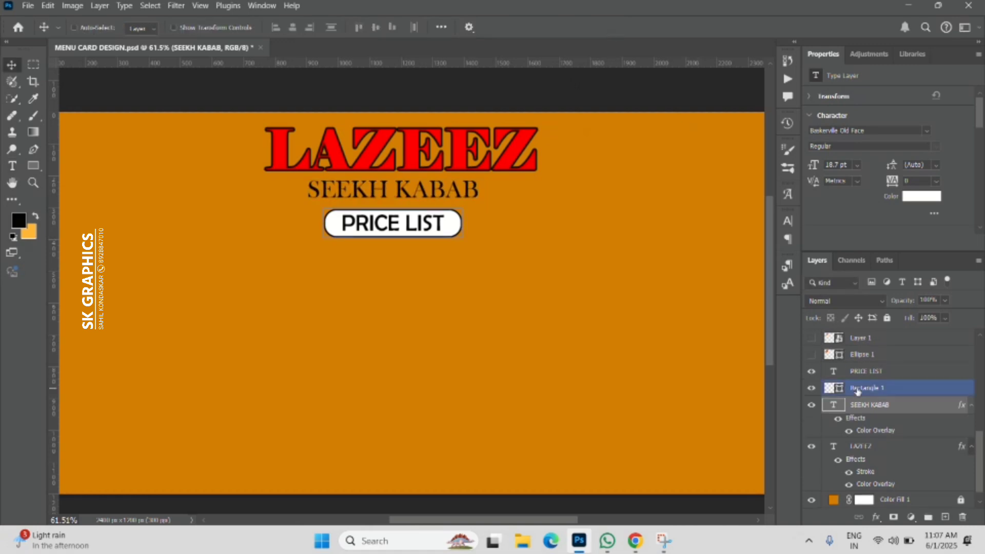
pyautogui.click(810, 359)
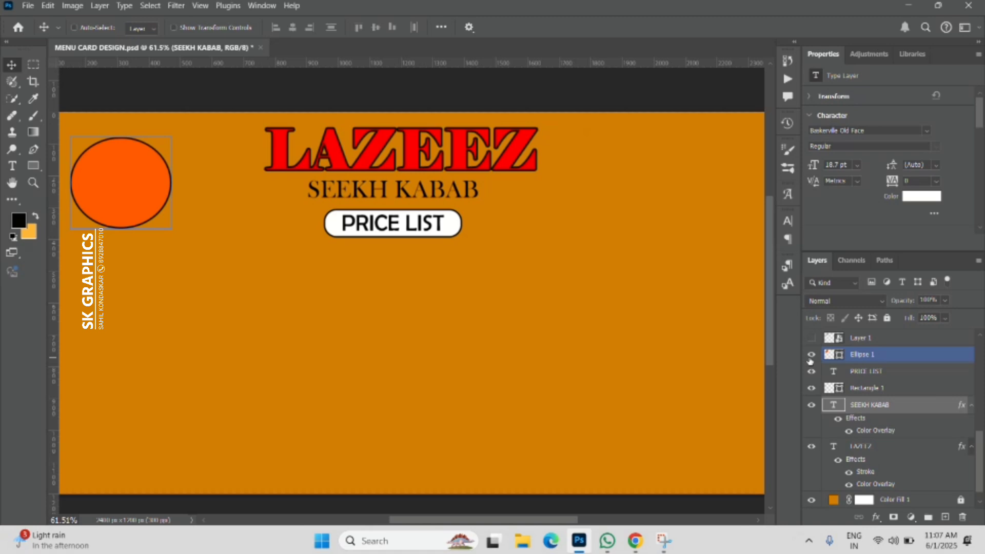
pyautogui.scroll(-1, 808, 360)
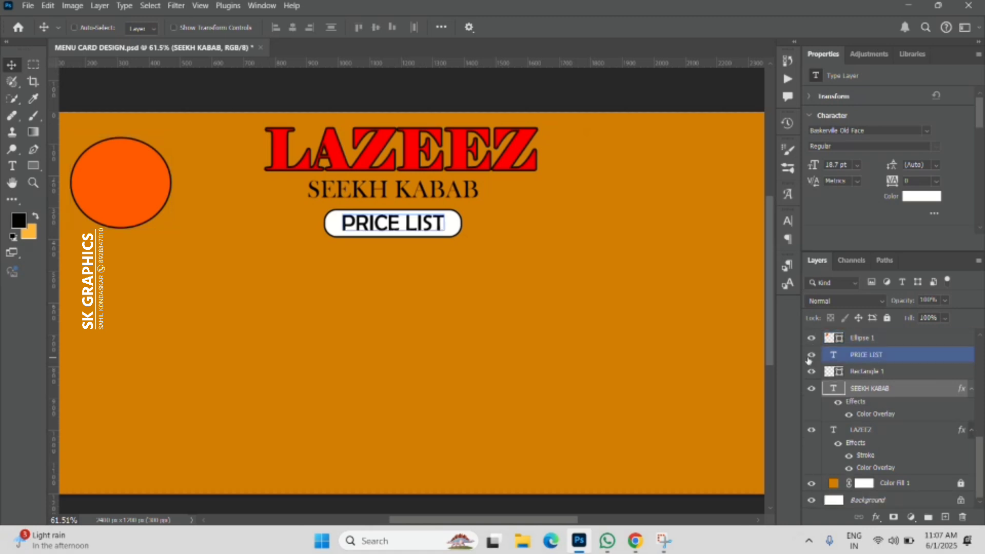
pyautogui.scroll(-2, 650, 361)
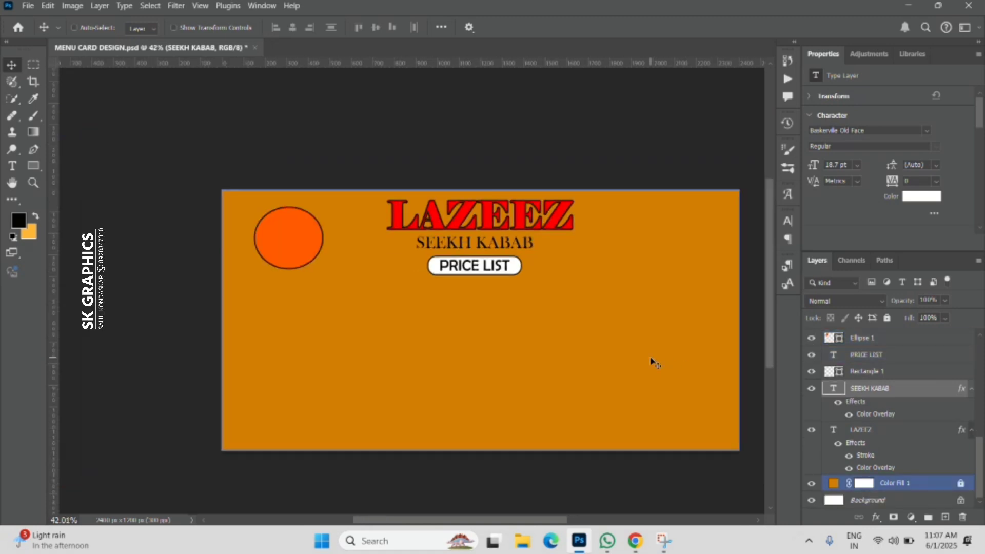
pyautogui.scroll(1, 651, 361)
pyautogui.scroll(-1, 650, 360)
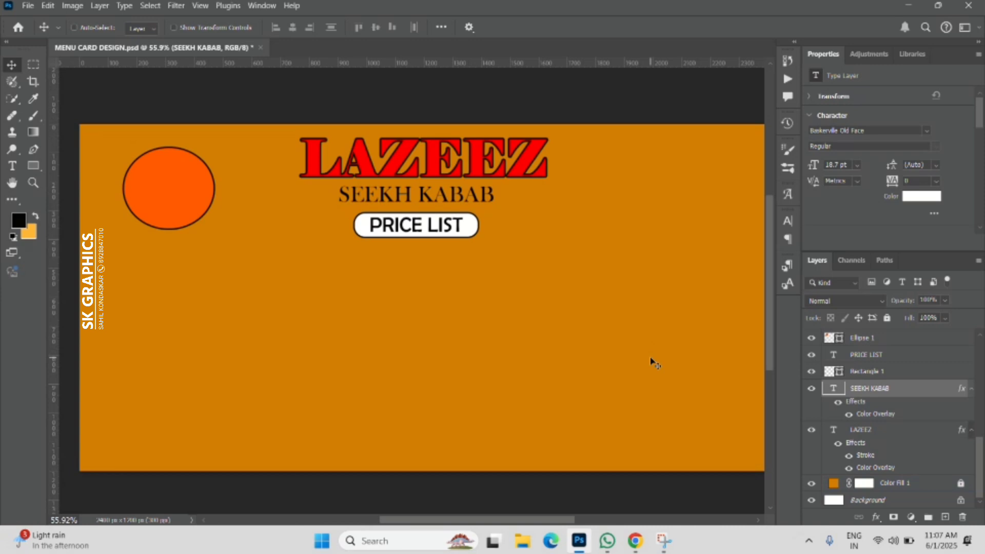
pyautogui.hscroll(1, 651, 360)
pyautogui.hscroll(-1, 650, 361)
pyautogui.hscroll(1, 650, 360)
pyautogui.scroll(2, 815, 360)
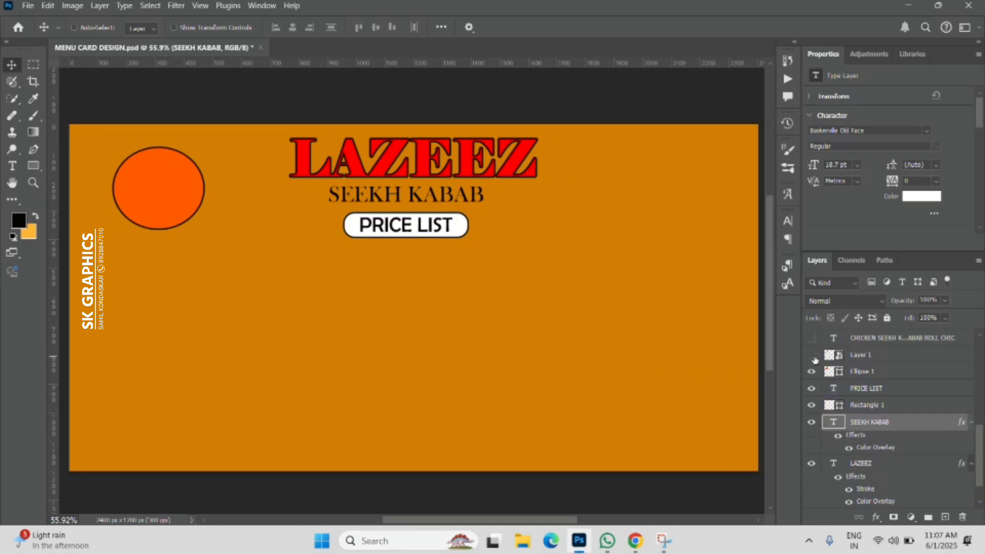
pyautogui.click(811, 355)
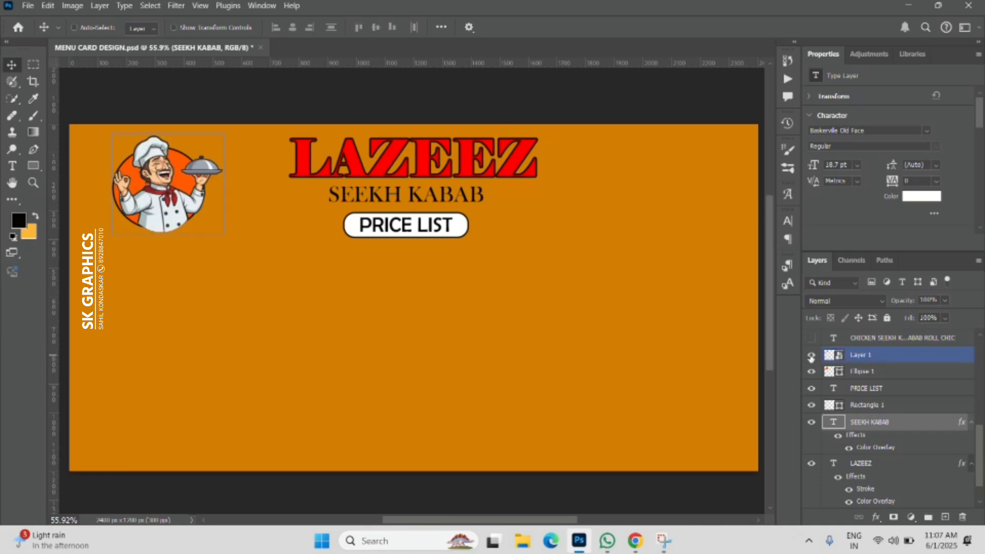
# Show the two menu item text layers and the two price text layers
pyautogui.scroll(3, 879, 414)
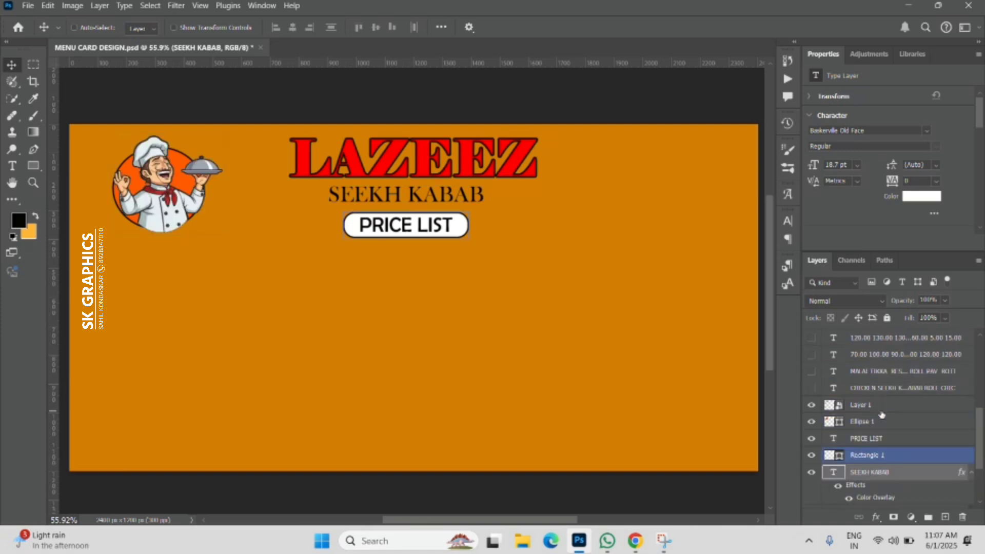
pyautogui.click(809, 388)
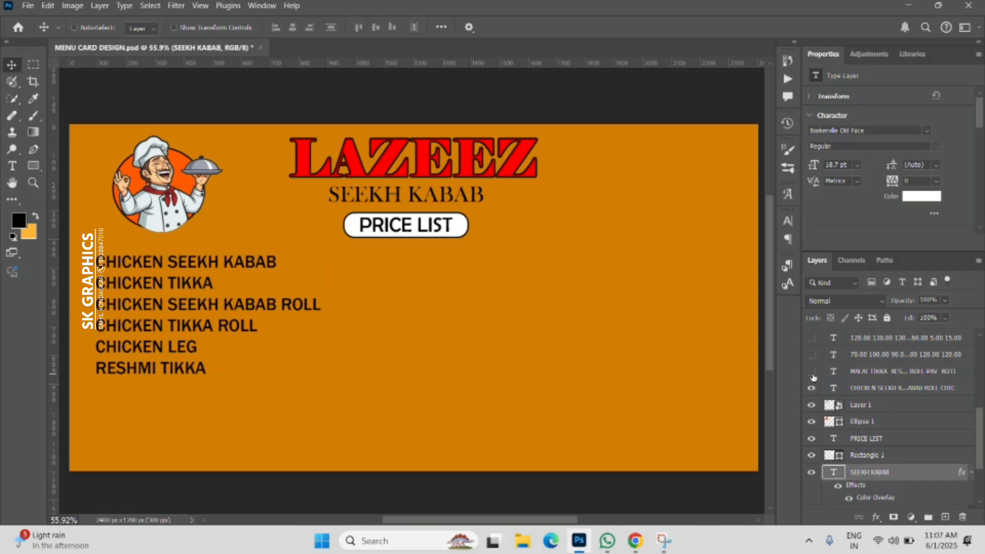
pyautogui.click(812, 372)
pyautogui.click(811, 354)
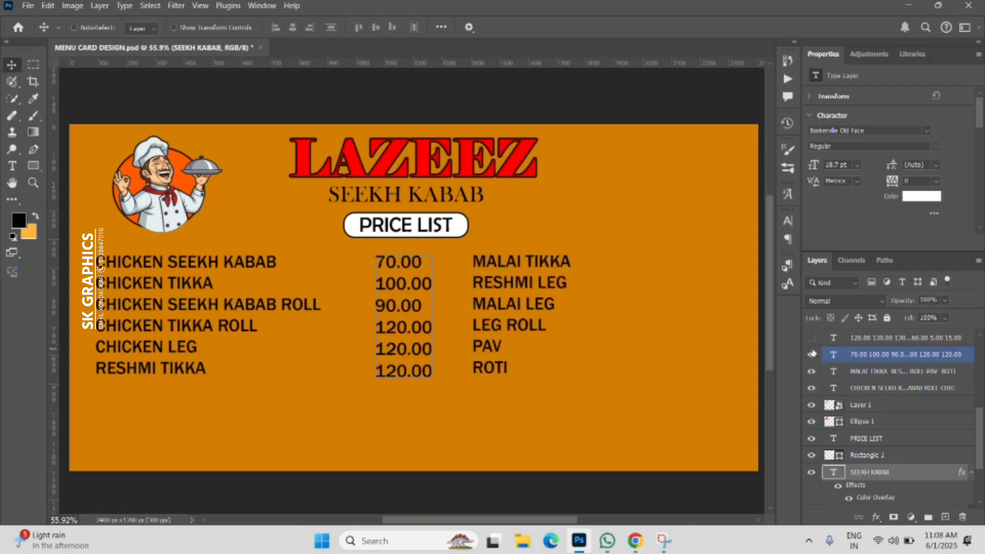
pyautogui.click(811, 340)
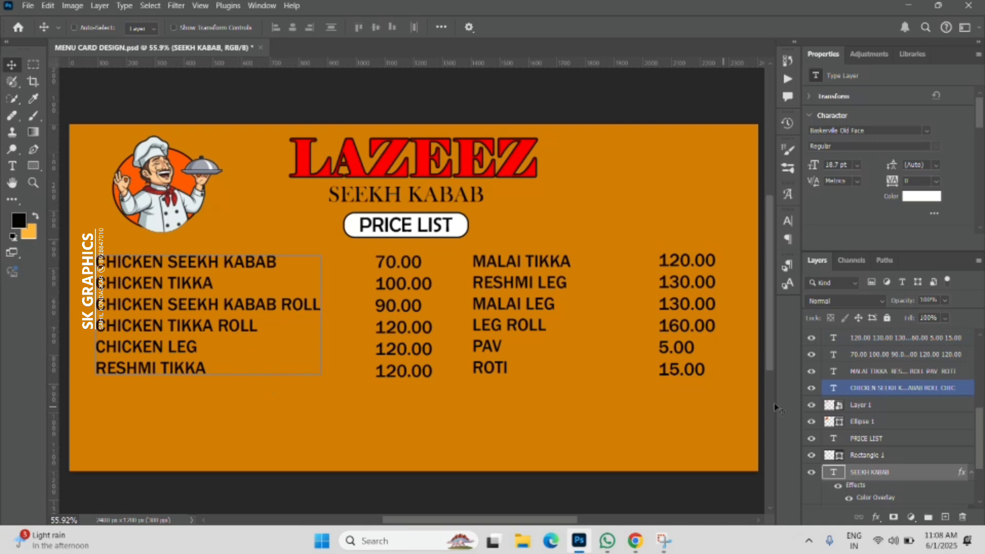
# Turn on transform controls for the CHICKEN SEEKH KABAB item list and check its text formatting
pyautogui.click(883, 387)
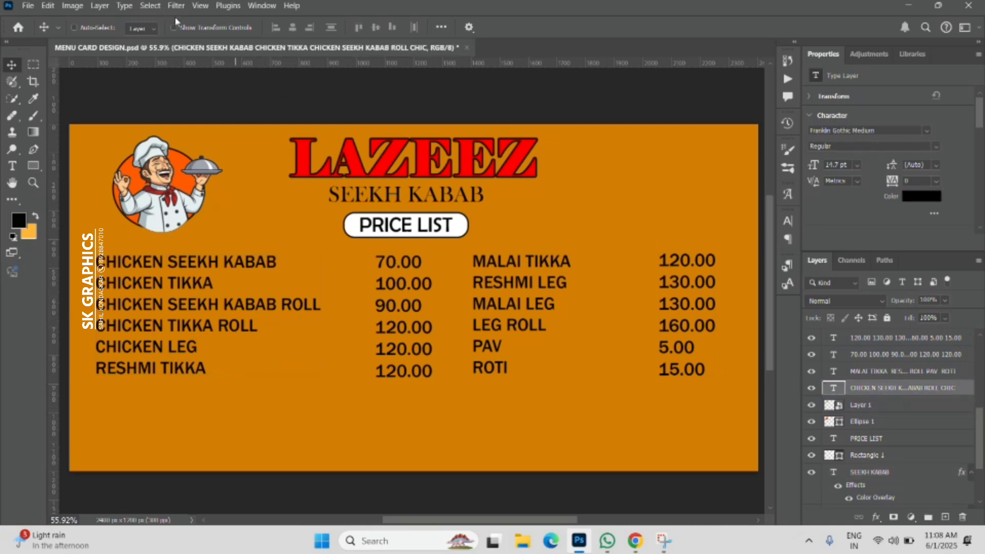
pyautogui.click(183, 29)
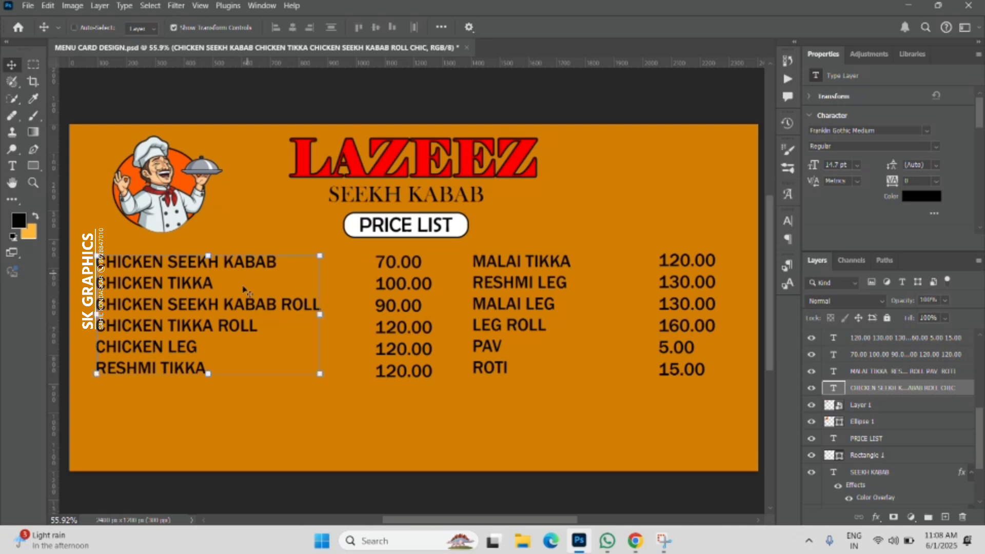
pyautogui.doubleClick(215, 354)
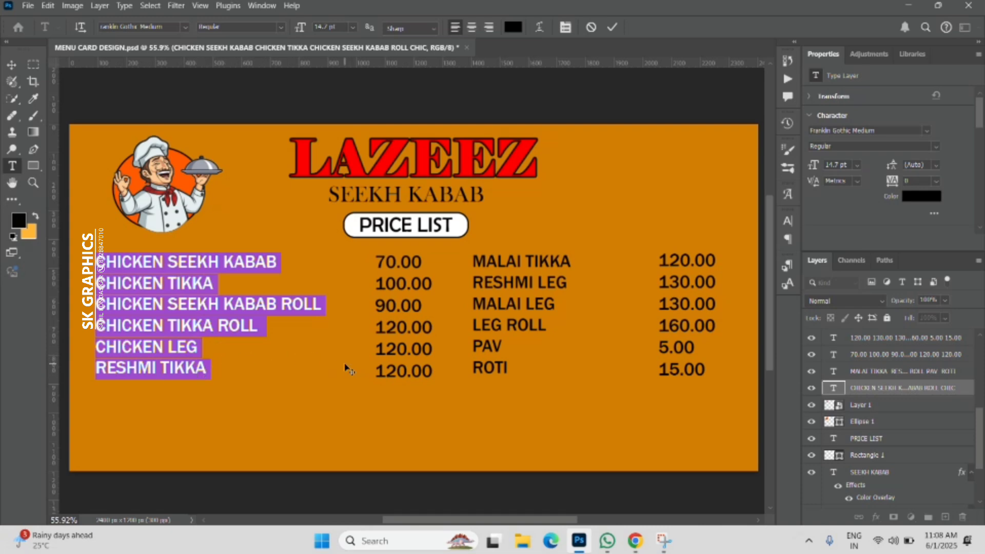
pyautogui.click(612, 28)
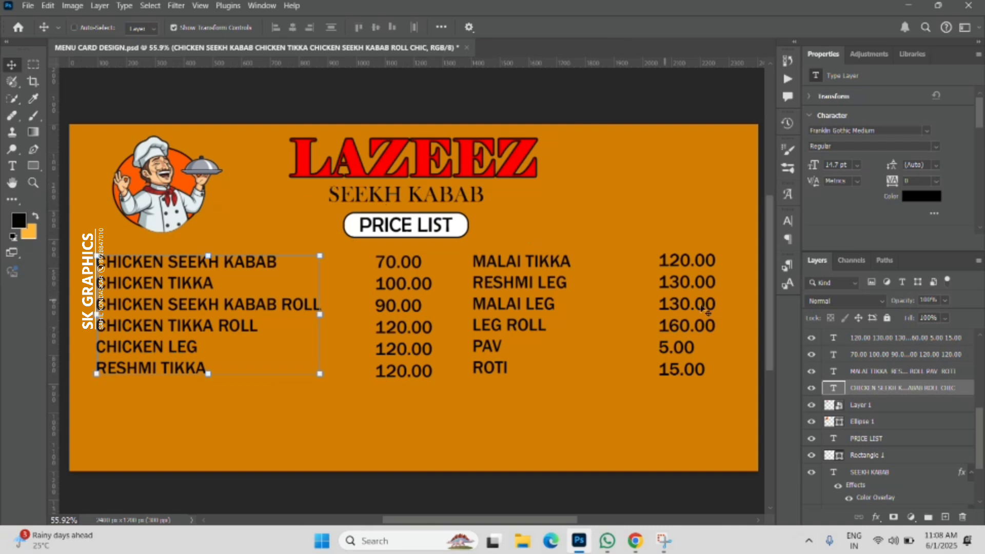
# Move the first price column's layer directly below the MALAI TIKKA item list in the layer order
pyautogui.click(874, 356)
pyautogui.moveTo(873, 356); pyautogui.dragTo(875, 374)
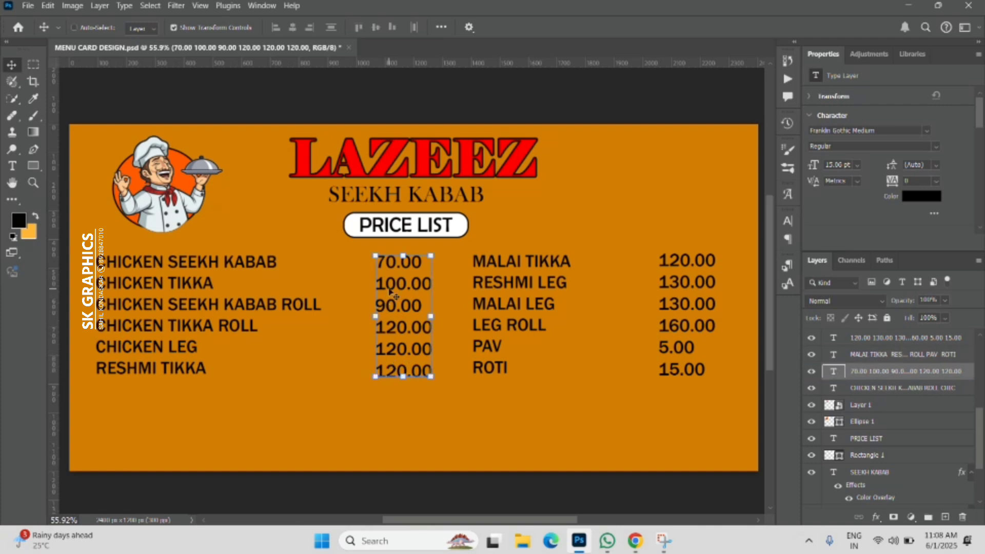
# Try replacing the Chicken Seekh Kabab price with 45 in the first price column, and undo the edit
pyautogui.doubleClick(395, 267)
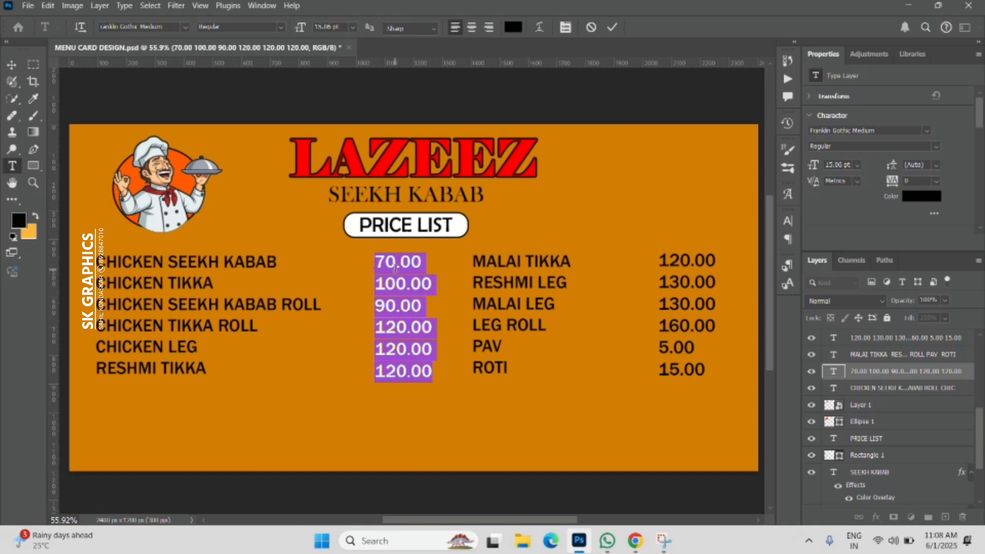
pyautogui.click(395, 267)
pyautogui.moveTo(395, 265); pyautogui.dragTo(377, 264)
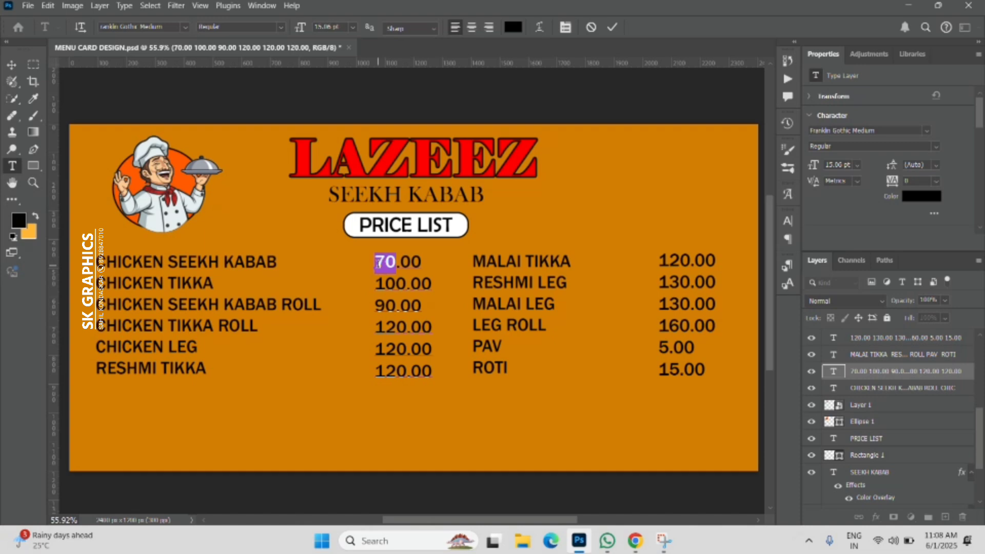
pyautogui.write('45')
pyautogui.hotkey('ctrl', 'z')
pyautogui.click(612, 28)
pyautogui.press('v')
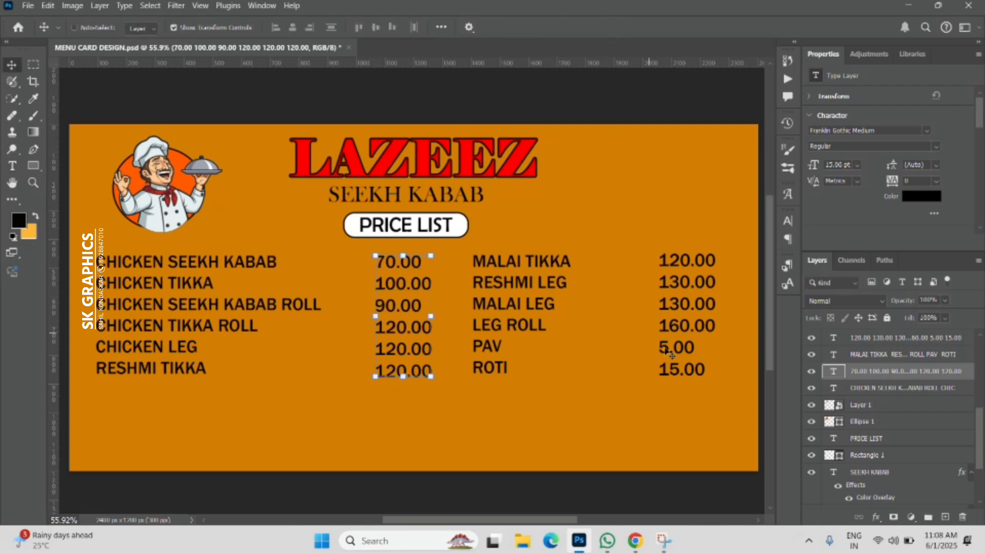
# Try replacing MALAI with PAHADI in the MALAI TIKKA entry of the second item list, and restore the original wording
pyautogui.click(869, 355)
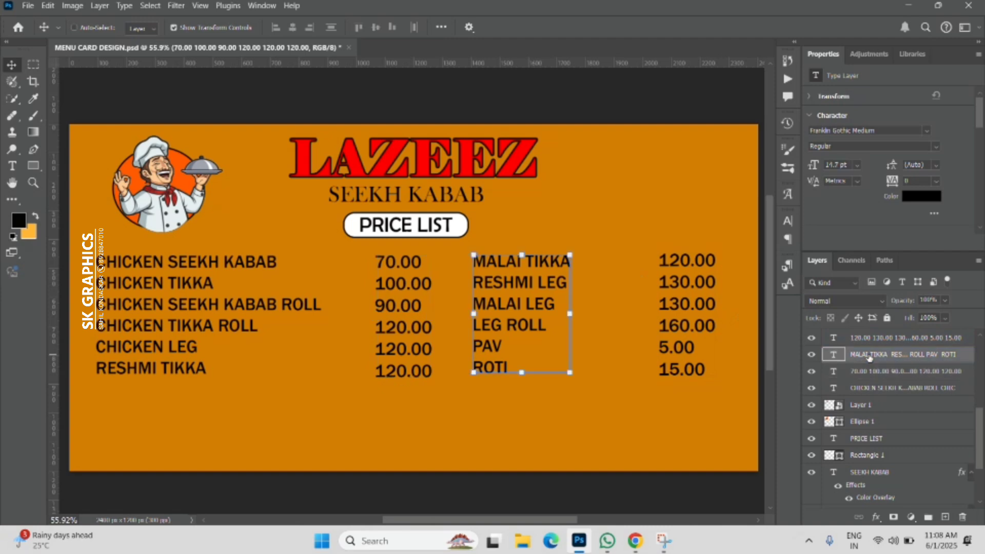
pyautogui.doubleClick(495, 349)
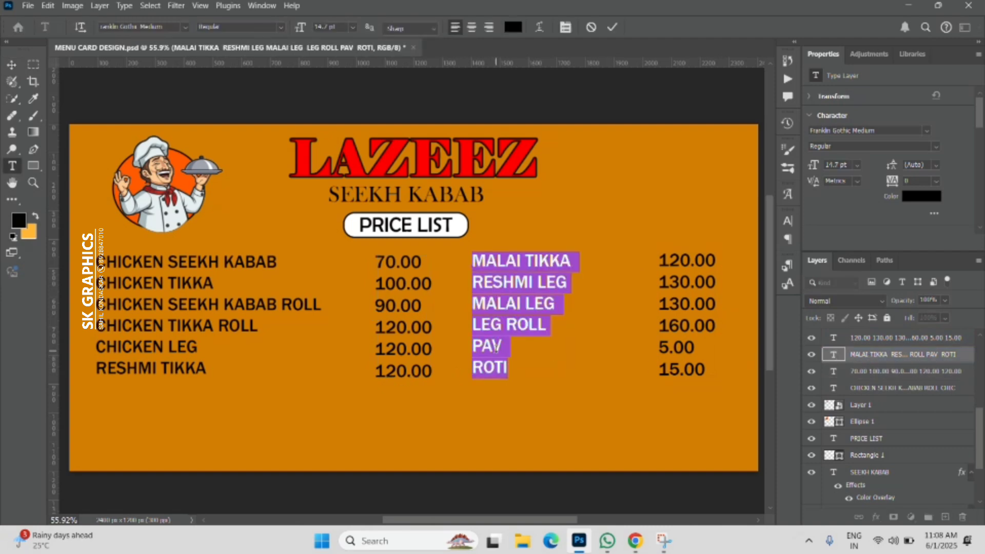
pyautogui.click(506, 257)
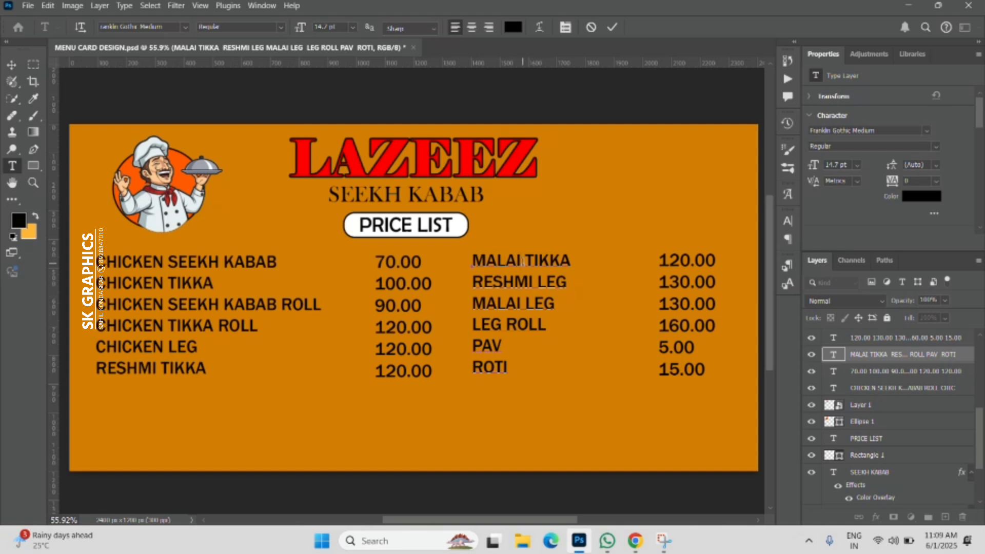
pyautogui.moveTo(520, 262); pyautogui.dragTo(471, 262)
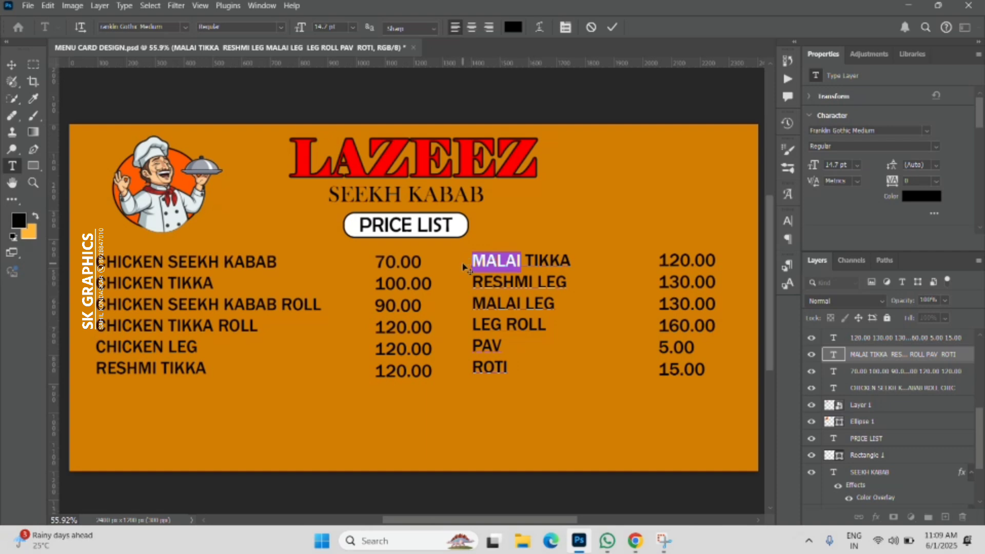
pyautogui.write('PA')
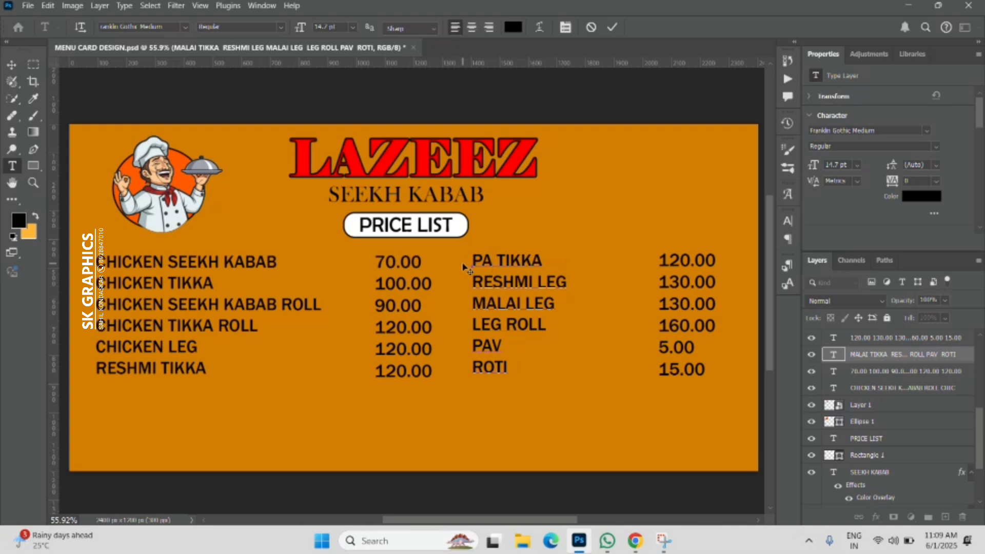
pyautogui.write('HAD')
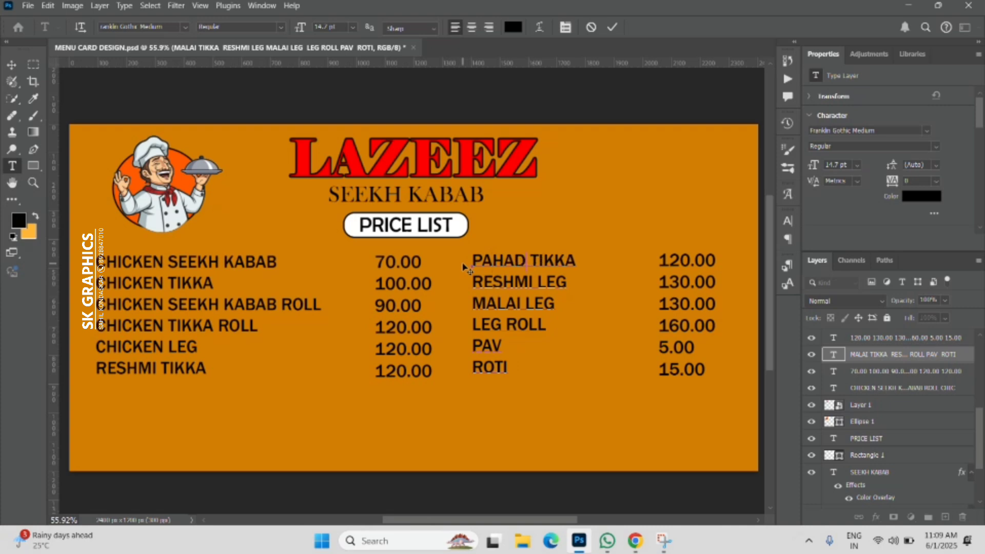
pyautogui.write('I')
pyautogui.hotkey('ctrl', 'shift', 'Left')
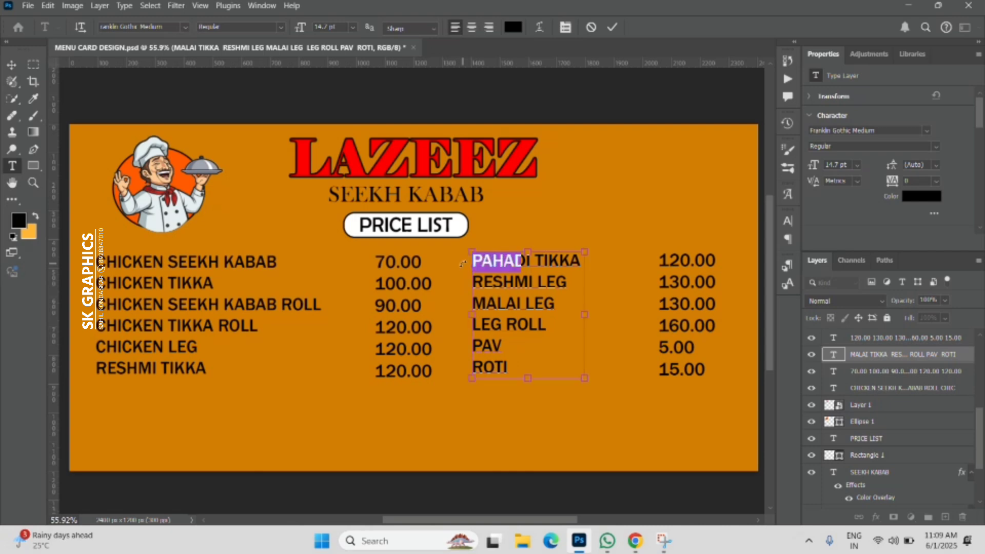
pyautogui.write('MALAI')
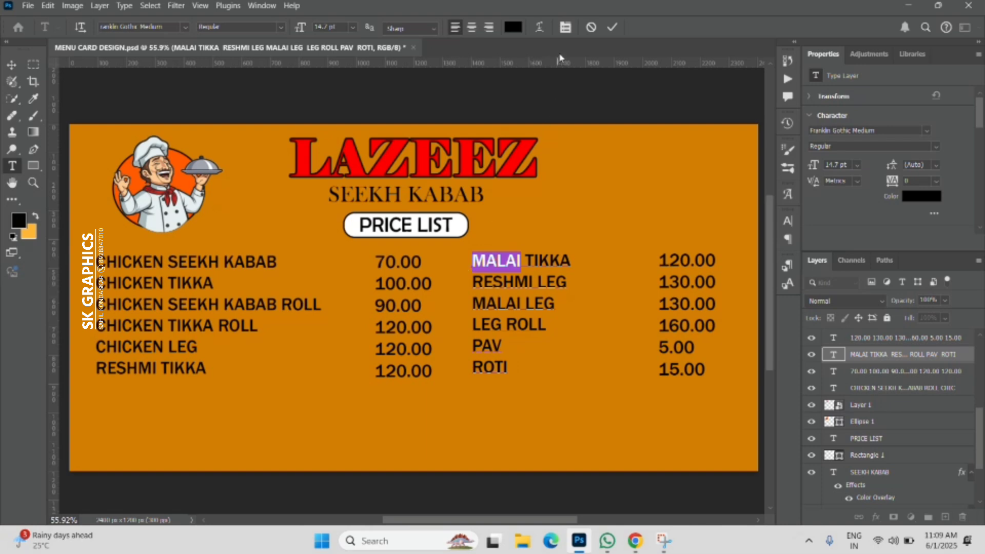
pyautogui.click(612, 27)
pyautogui.press('v')
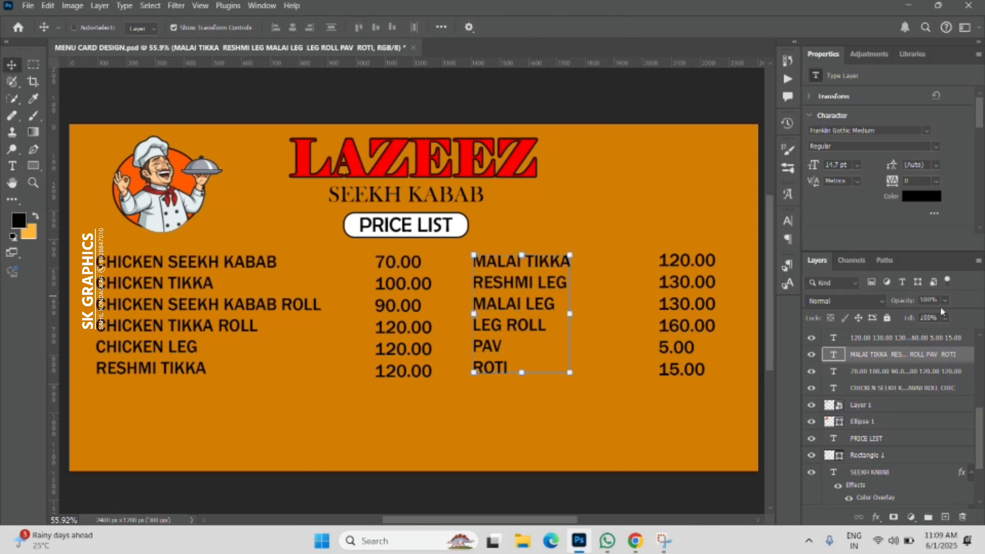
# Set the RESHMI LEG price to 140.00 in the second price column
pyautogui.click(889, 343)
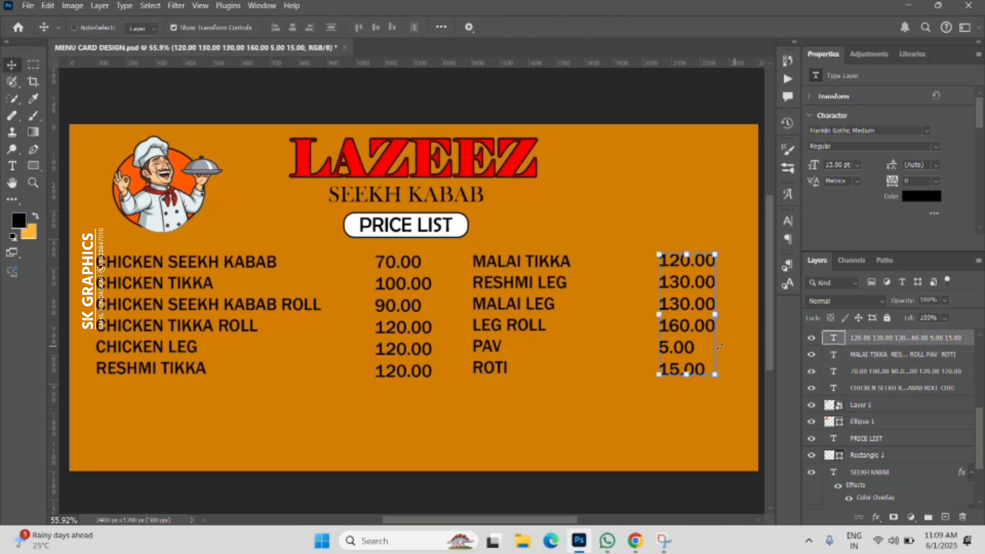
pyautogui.doubleClick(672, 292)
pyautogui.hotkey('ctrl', 'a')
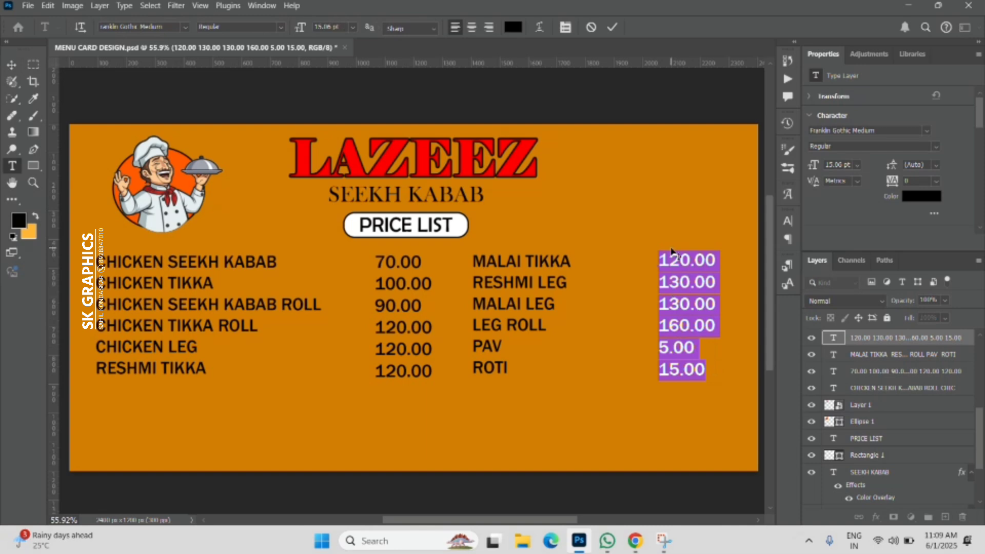
pyautogui.click(676, 283)
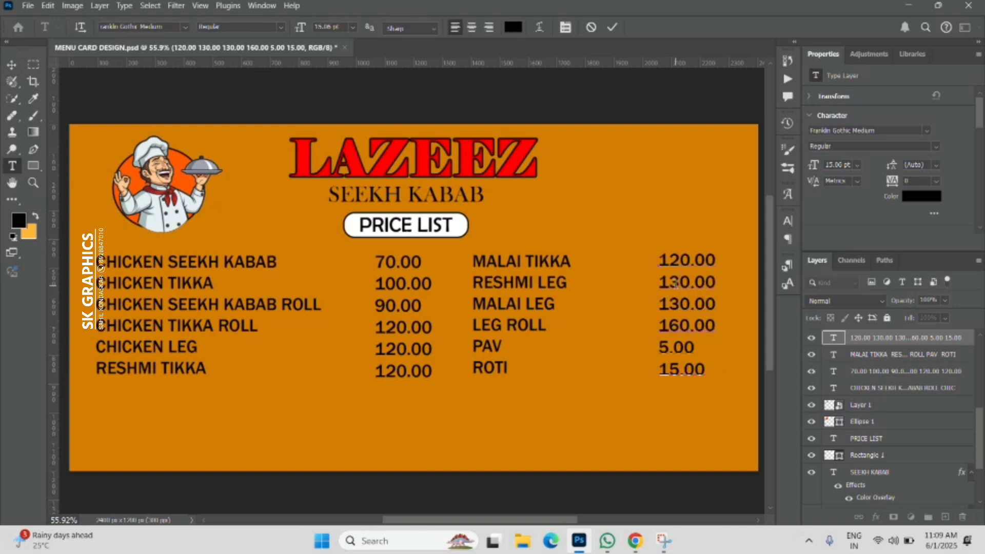
pyautogui.press('BackSpace')
pyautogui.write('4')
pyautogui.click(612, 28)
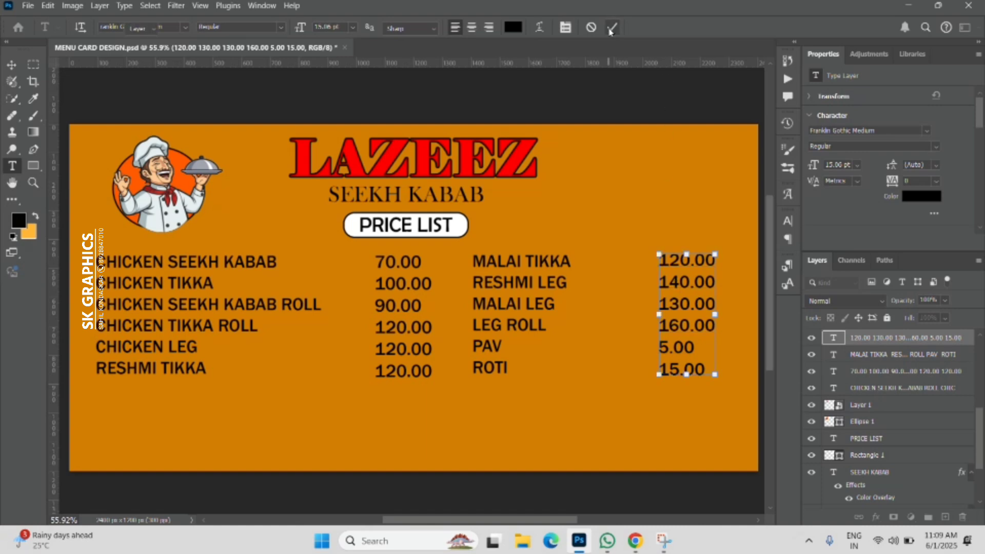
pyautogui.press('v')
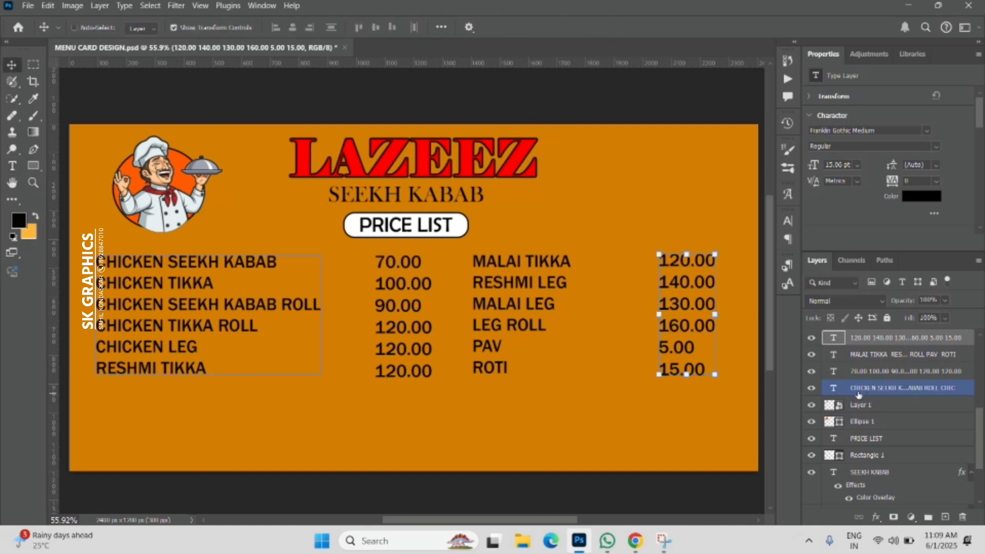
# Turn off transform controls and show the Rectangle 2 border around the item and price lists
pyautogui.click(174, 28)
pyautogui.scroll(2, 892, 405)
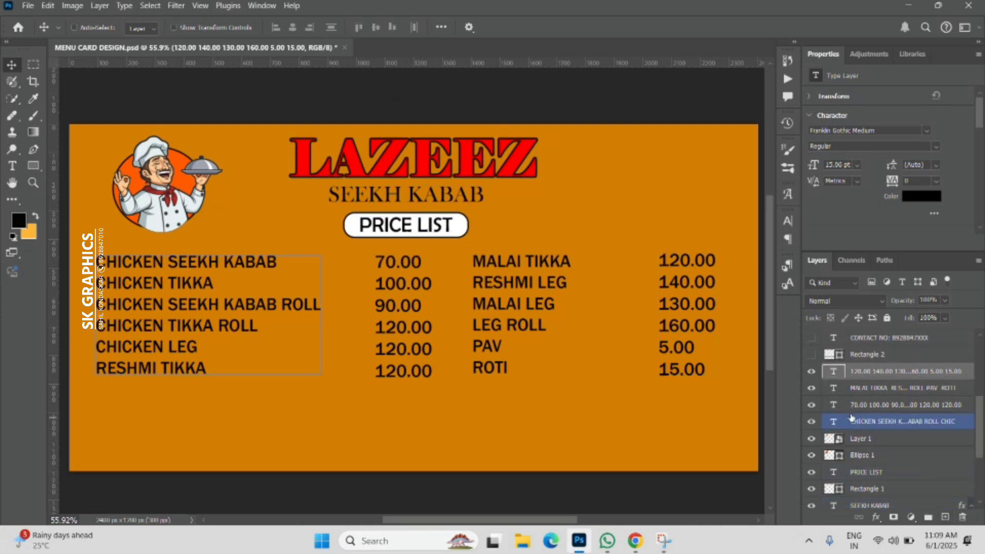
pyautogui.click(812, 355)
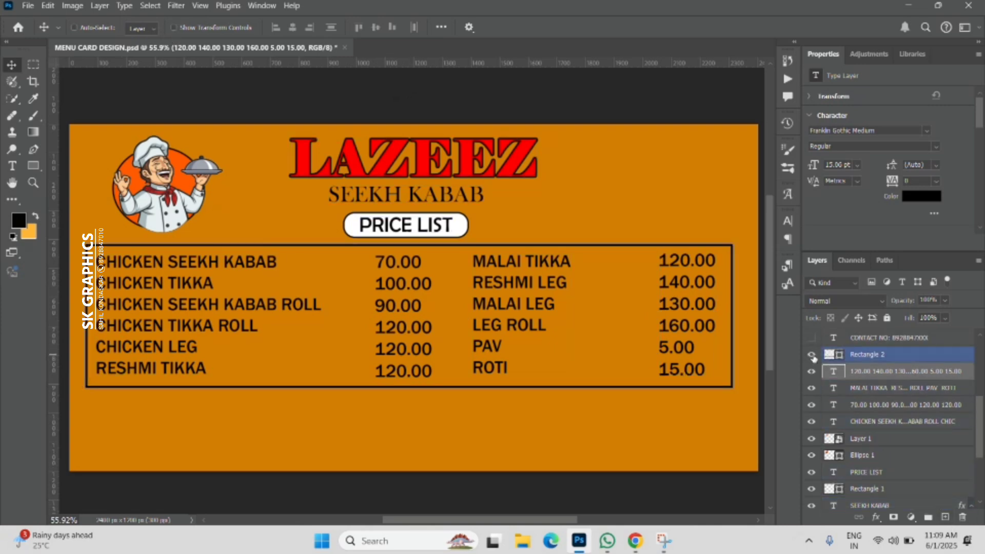
# Show the contact number text layer, open its text for editing, and close it without changes
pyautogui.scroll(2, 882, 441)
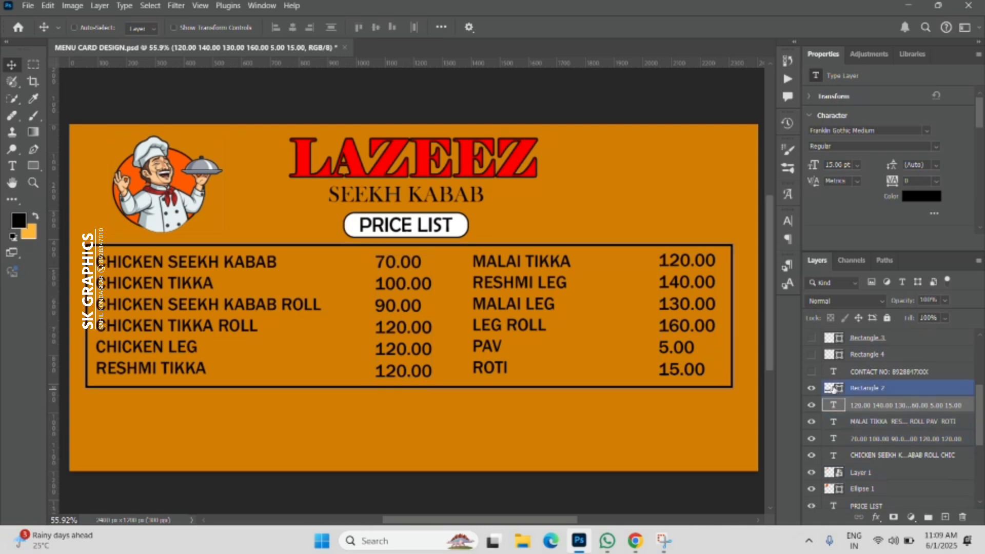
pyautogui.click(811, 372)
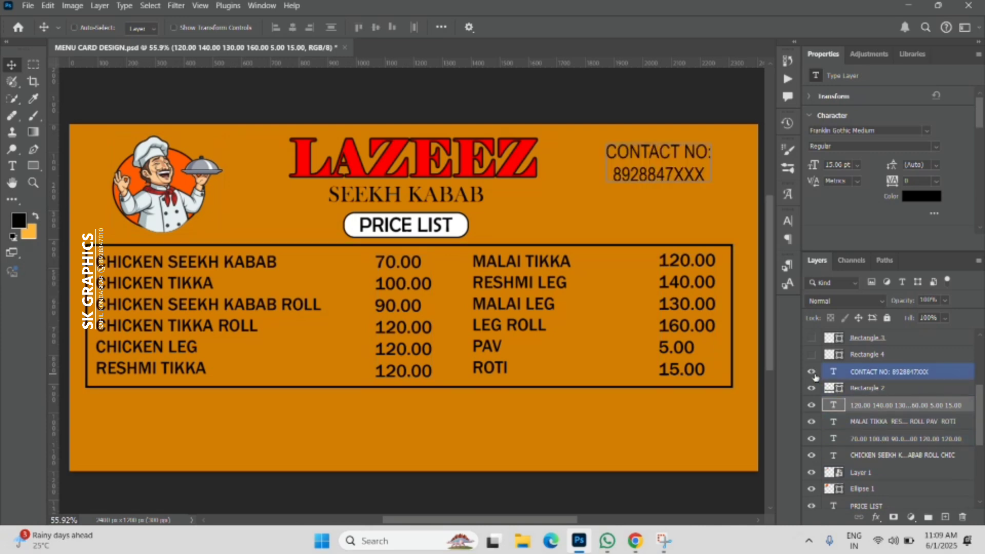
pyautogui.doubleClick(671, 174)
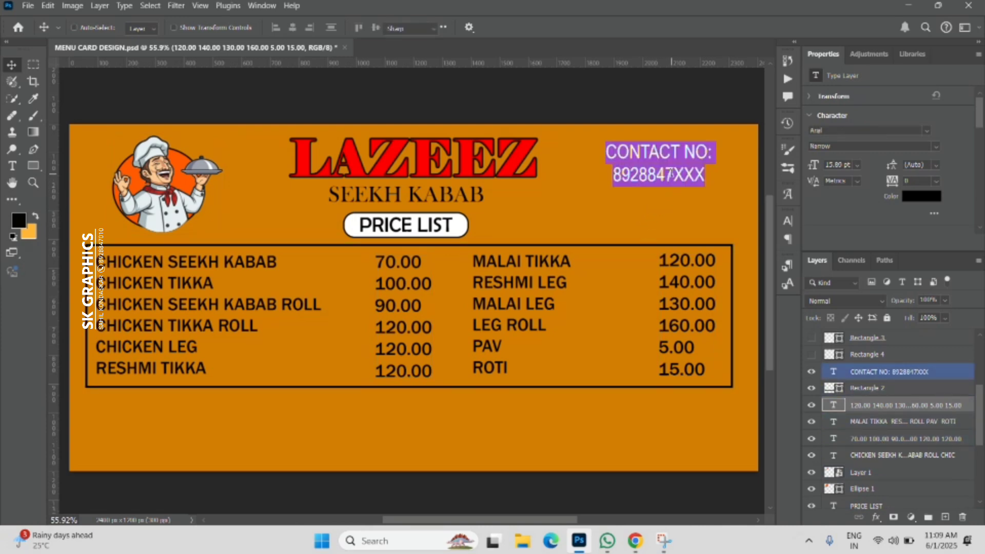
pyautogui.click(676, 174)
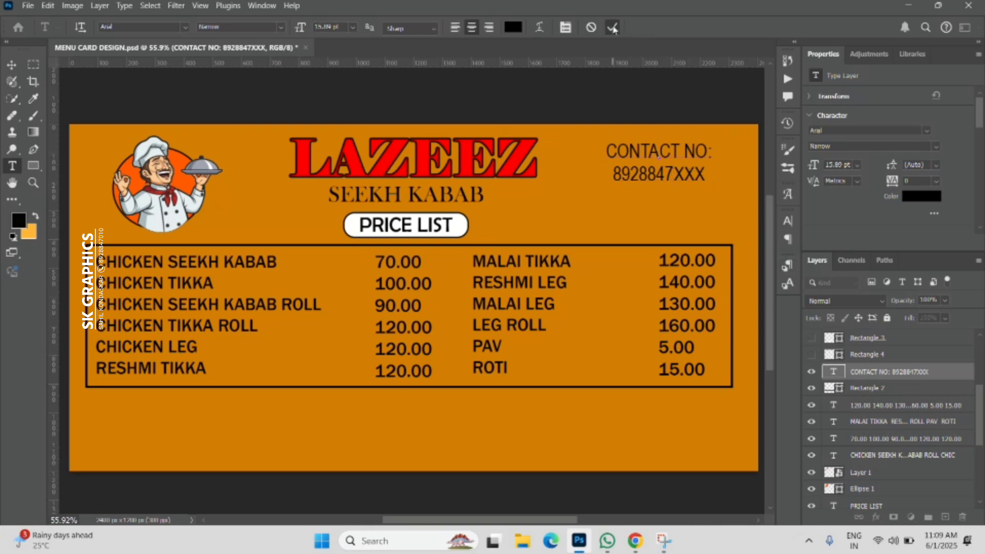
pyautogui.click(613, 28)
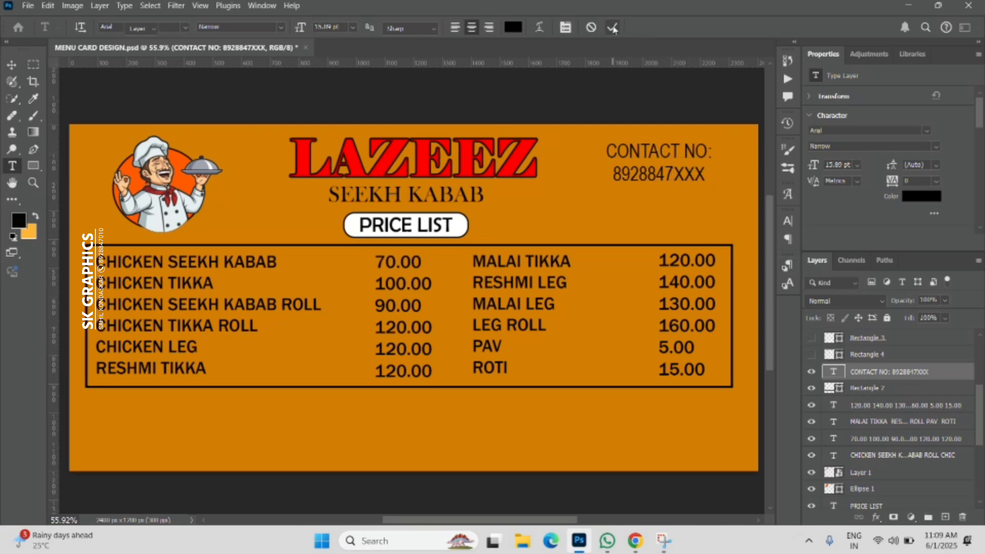
# Show the orange Rectangle 4 stripe and the first food photo, Layer 2, with its Rectangle 3 base shape
pyautogui.click(811, 356)
pyautogui.scroll(1, 812, 359)
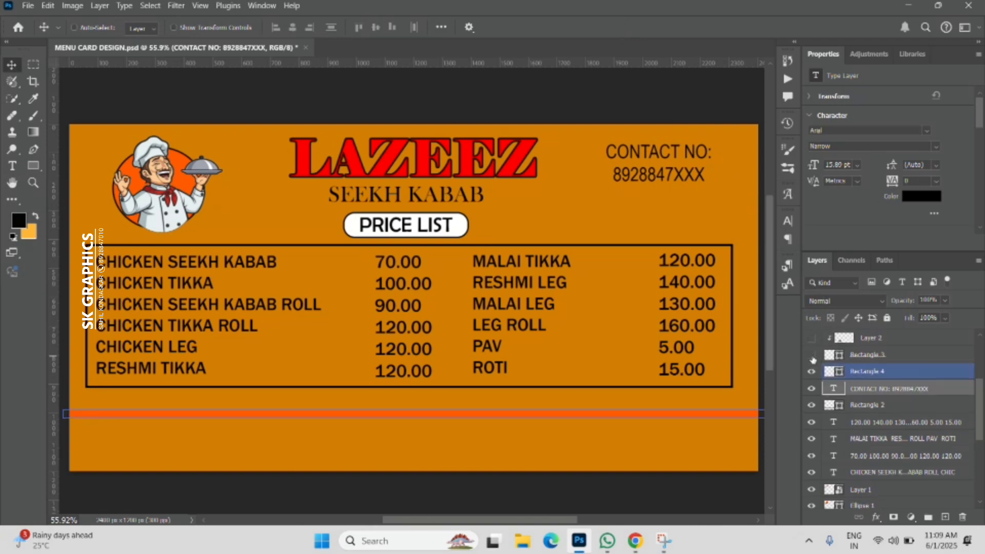
pyautogui.scroll(2, 812, 379)
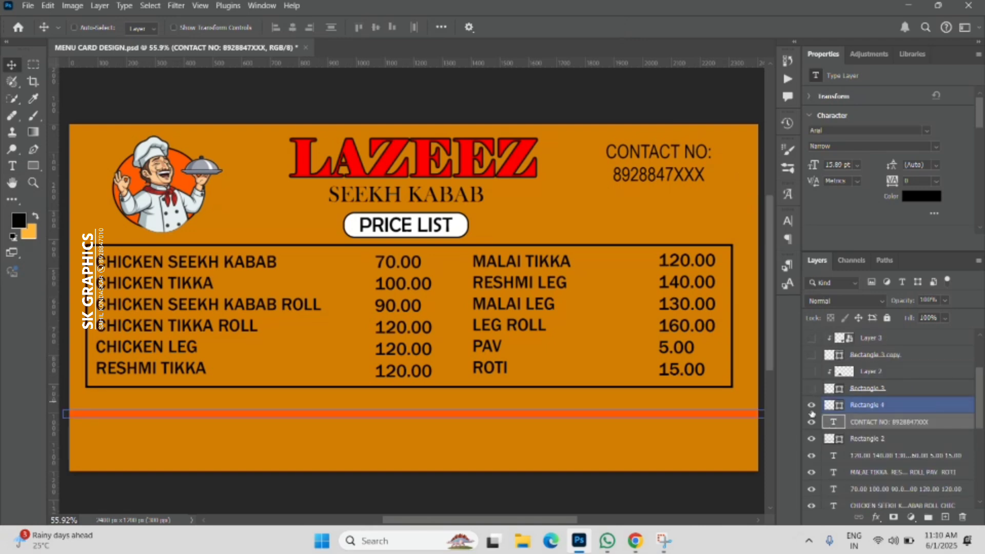
pyautogui.click(811, 389)
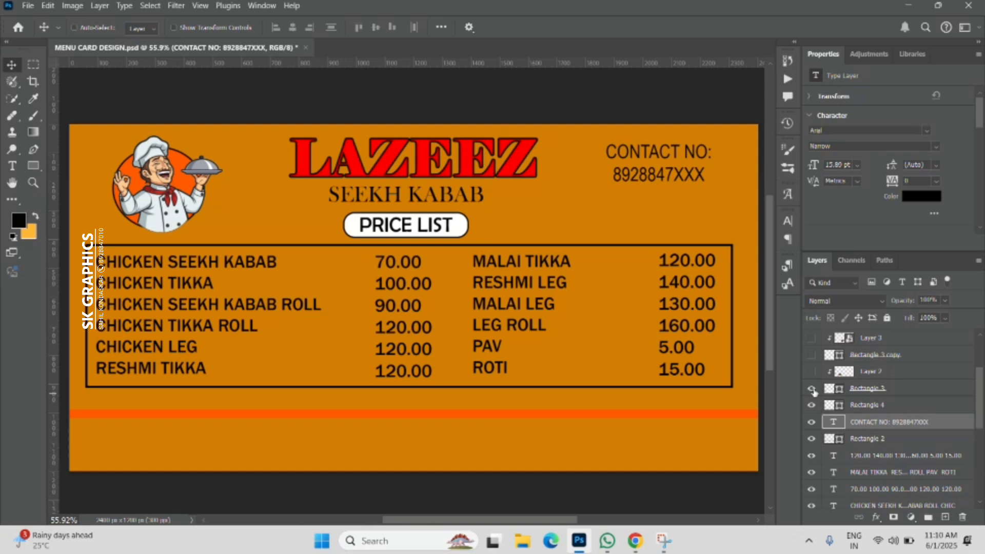
pyautogui.click(812, 389)
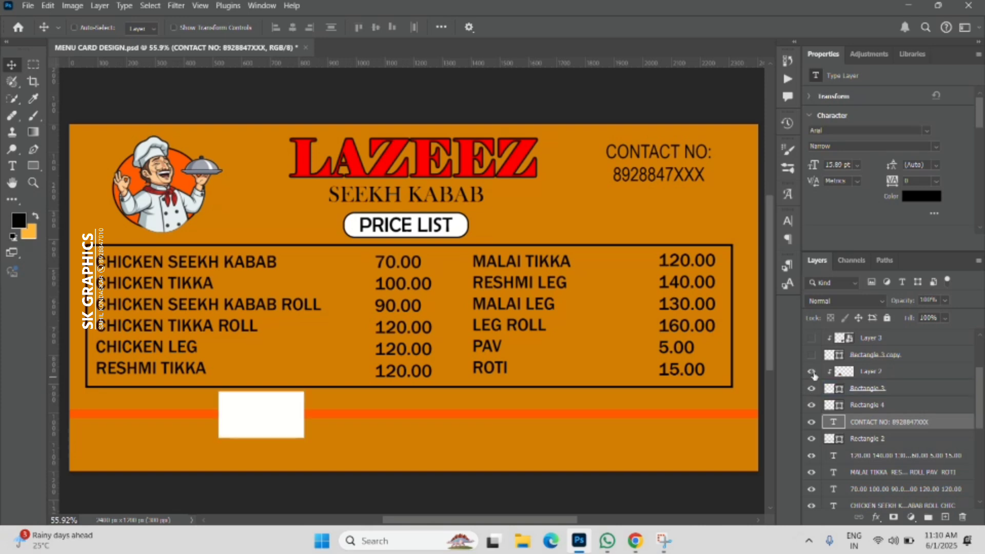
pyautogui.click(812, 372)
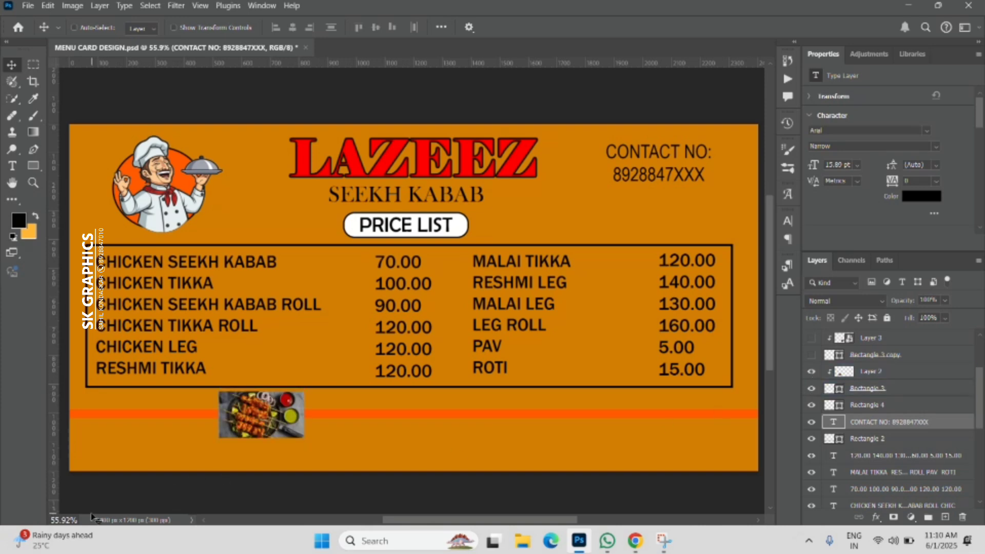
# Show the second food photo, Layer 3, together with its Rectangle 3 copy base shape
pyautogui.scroll(2, 91, 514)
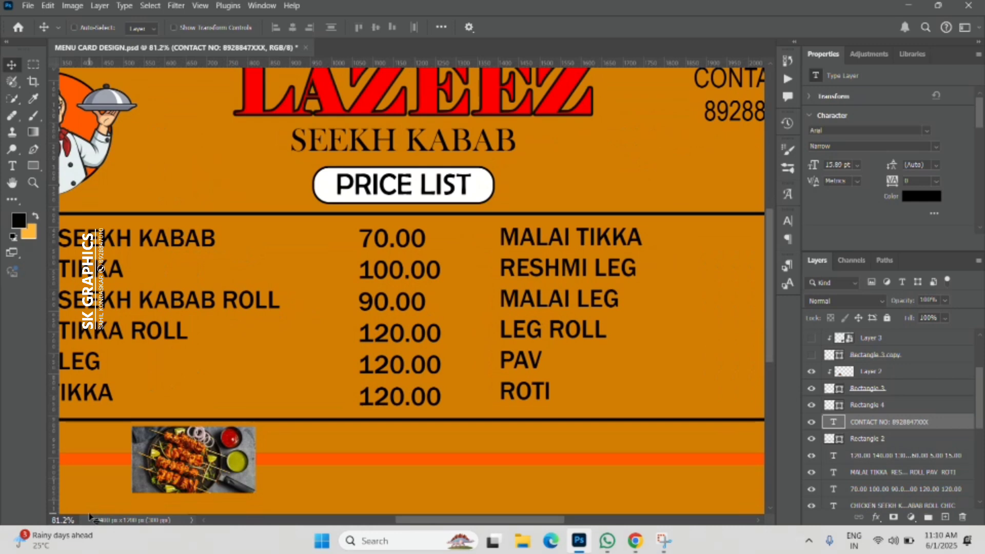
pyautogui.scroll(-1, 90, 514)
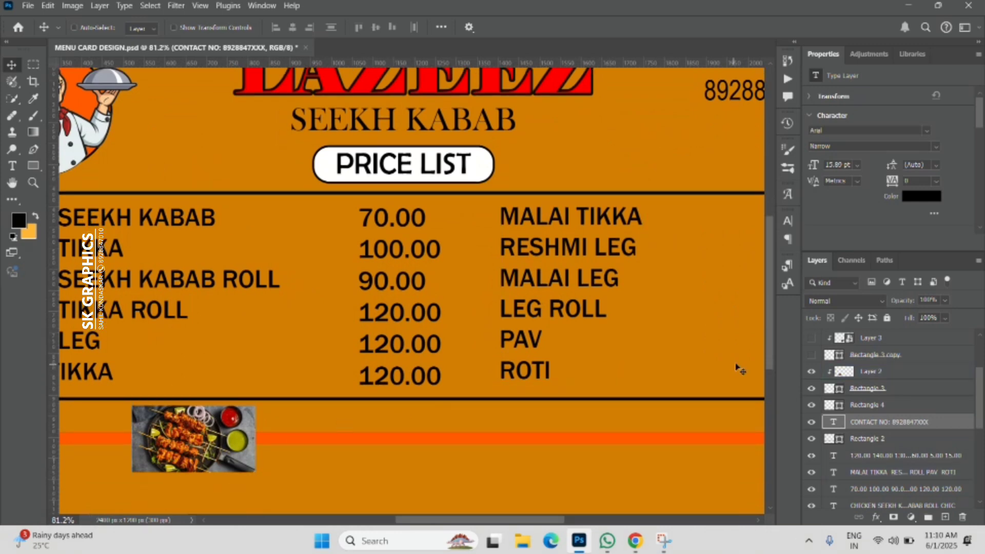
pyautogui.click(810, 355)
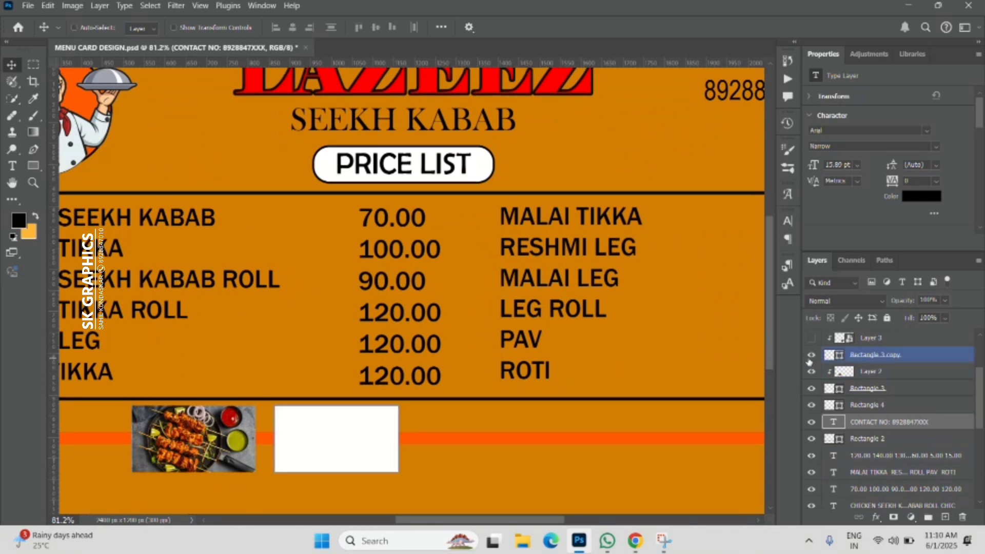
pyautogui.scroll(2, 808, 369)
pyautogui.click(810, 371)
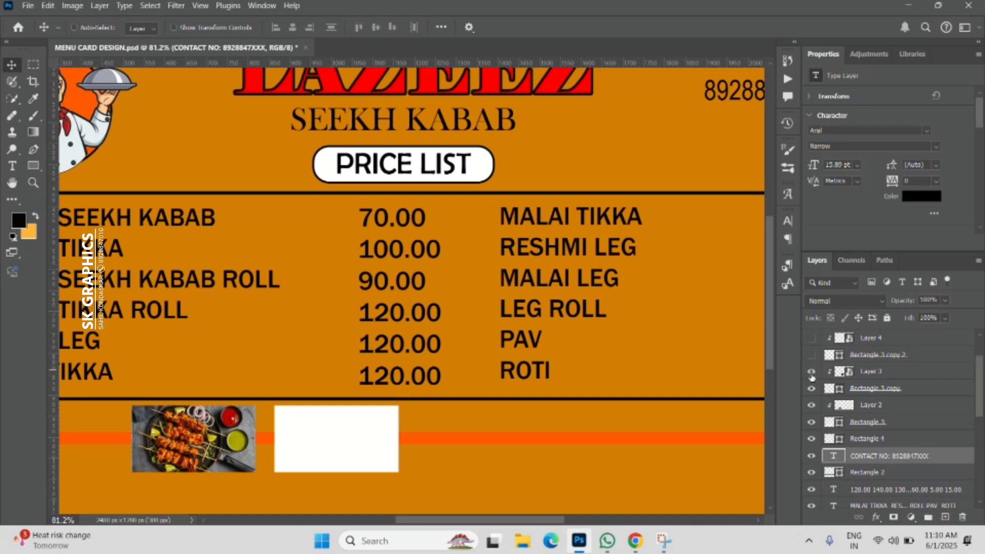
# Show the third and fourth food photos, Layer 4 and Layer 5, with their base shapes Rectangle 3 copy 2 and copy 3
pyautogui.click(811, 355)
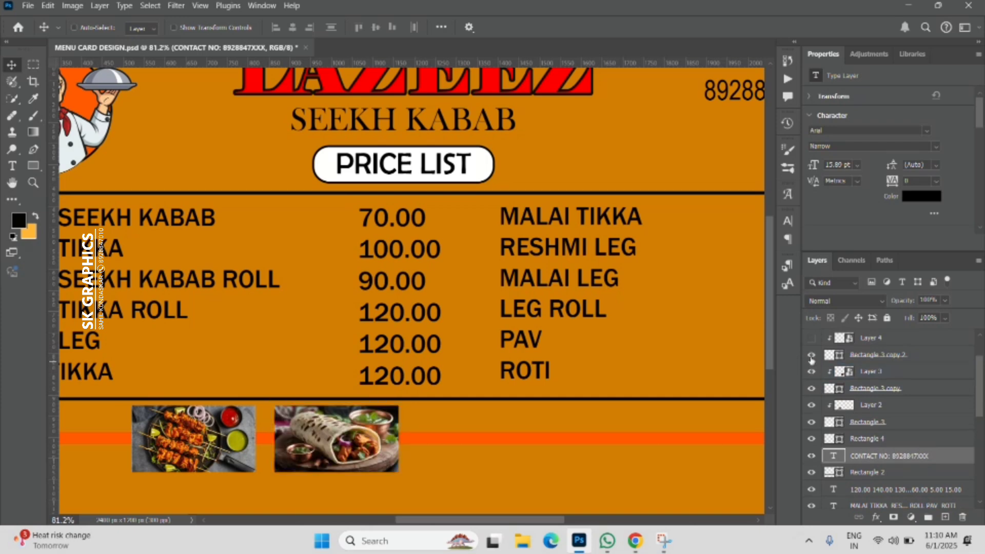
pyautogui.scroll(3, 811, 360)
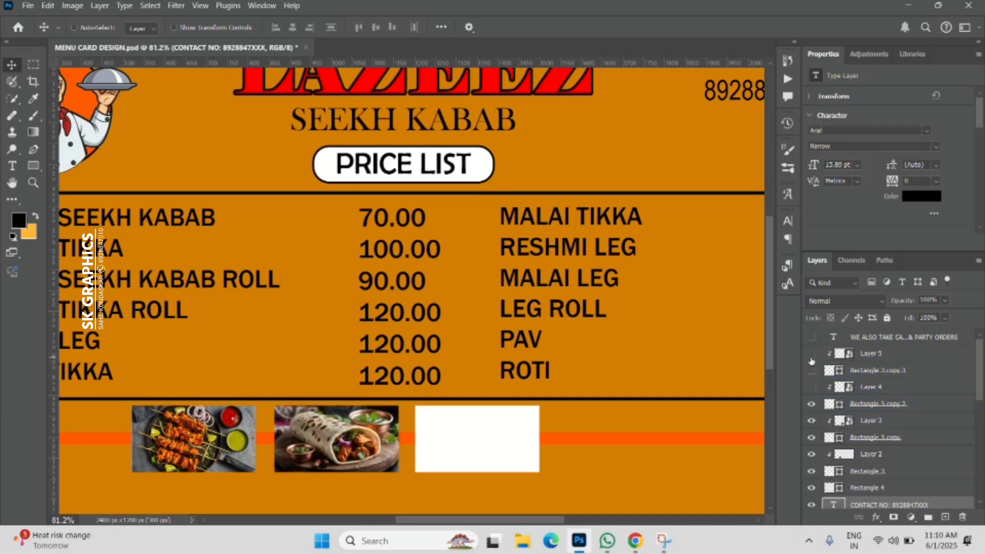
pyautogui.click(811, 387)
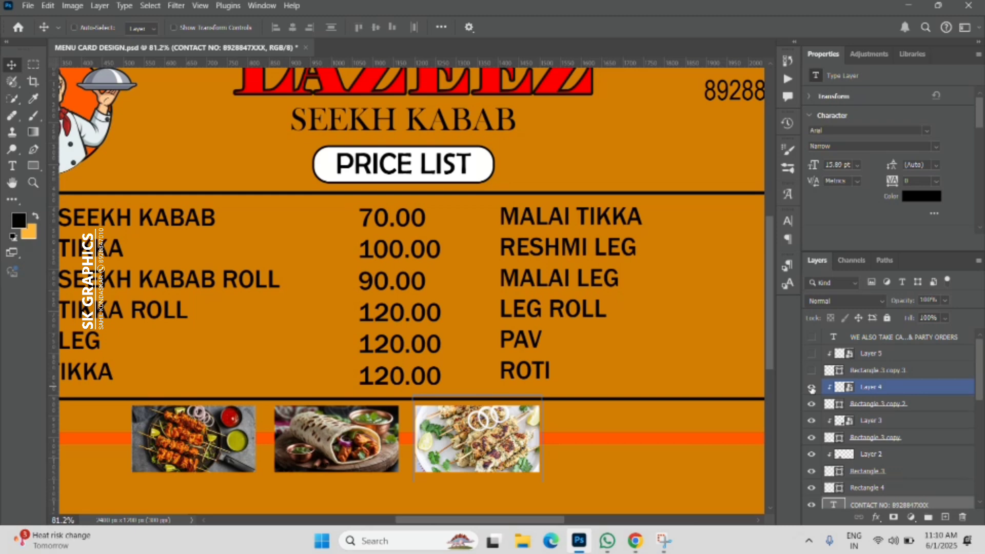
pyautogui.click(811, 371)
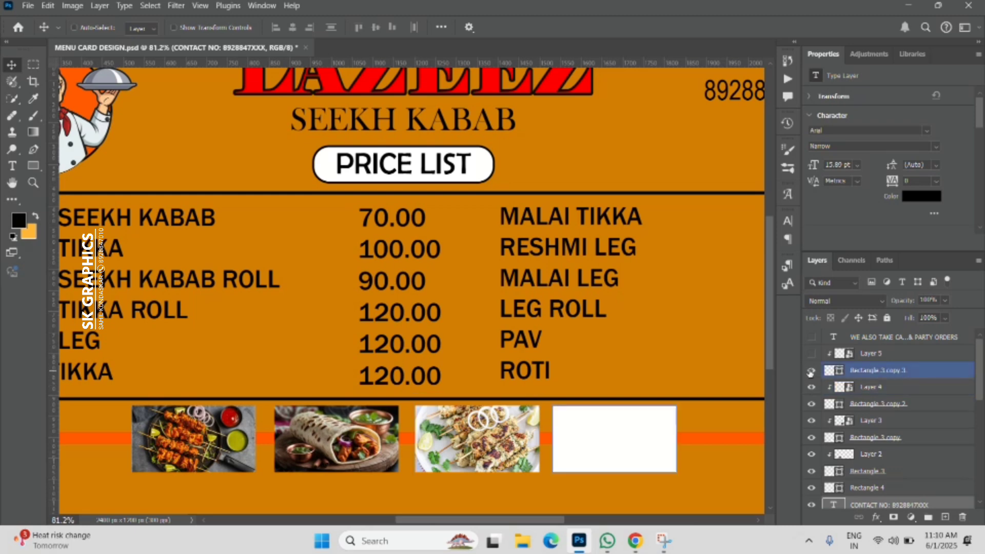
pyautogui.click(811, 354)
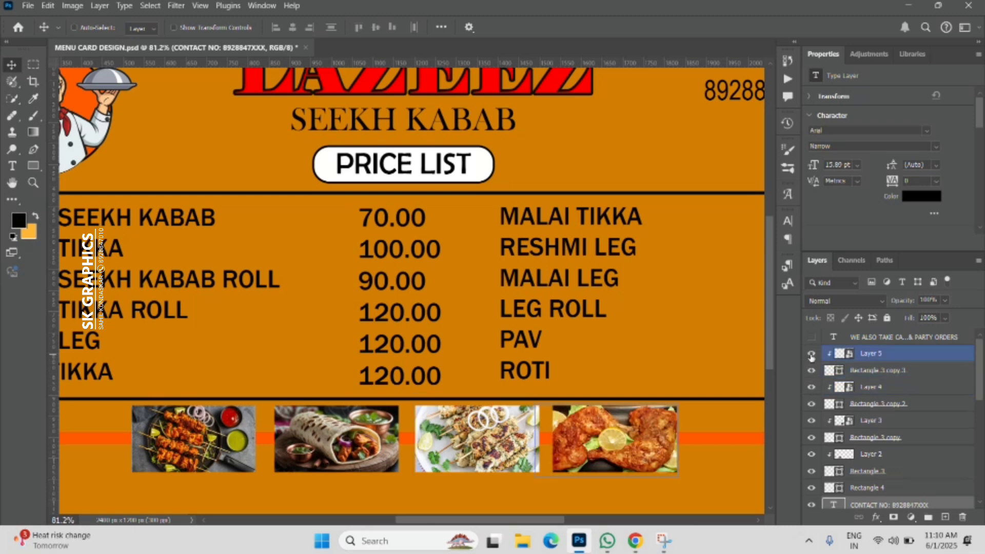
# Show the text layer about catering and party orders beneath the food photos and bring the whole card into view
pyautogui.click(839, 404)
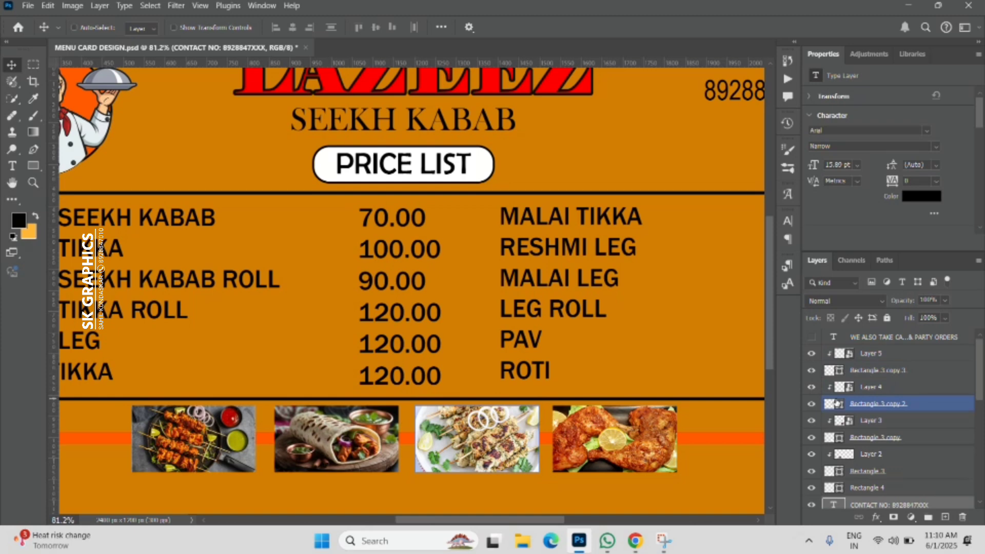
pyautogui.click(811, 337)
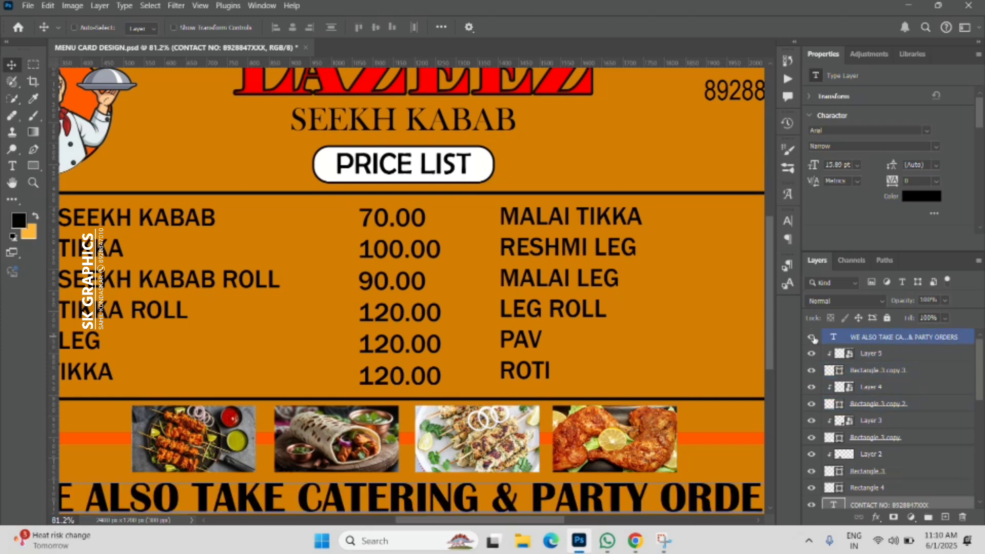
pyautogui.scroll(-2, 595, 342)
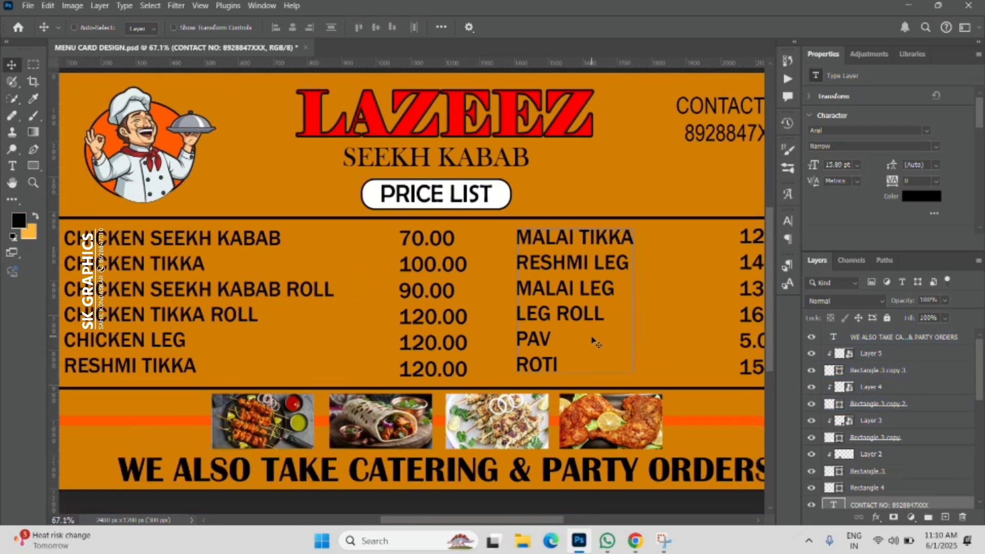
pyautogui.scroll(-1, 595, 343)
pyautogui.scroll(-1, 595, 341)
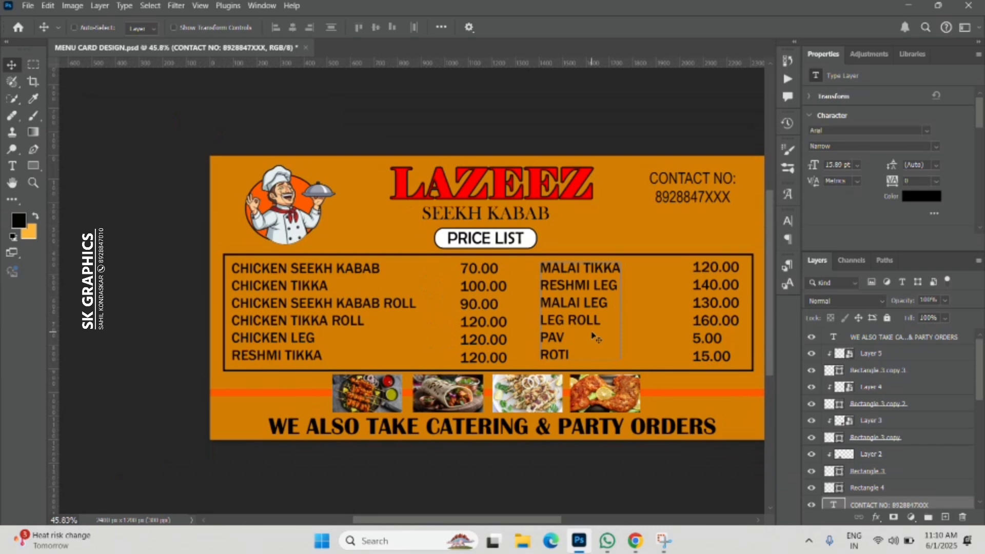
pyautogui.press('ctrl')
pyautogui.hscroll(1, 595, 338)
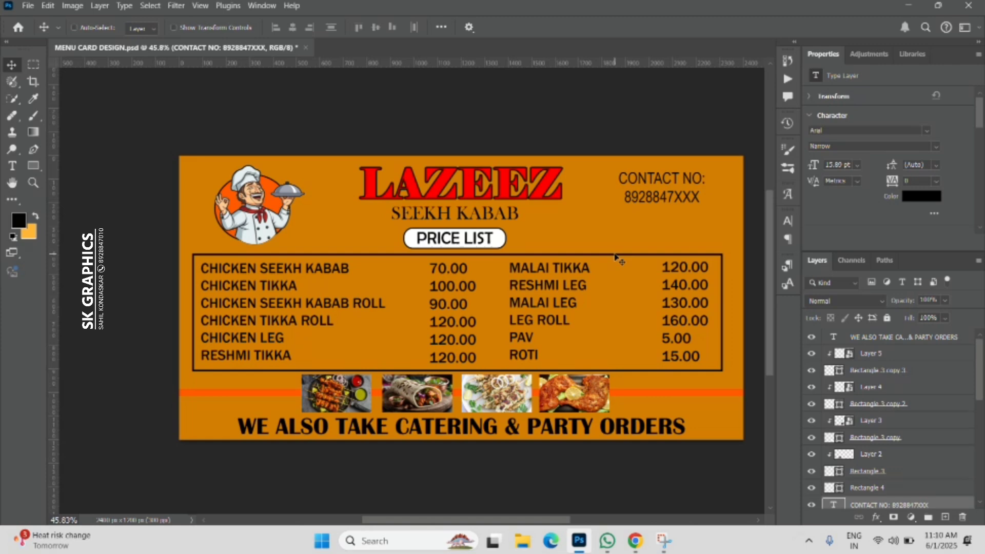
# Examine the completed menu card up close, covering the header, both price columns, the food photos and the catering line
pyautogui.scroll(4, 618, 260)
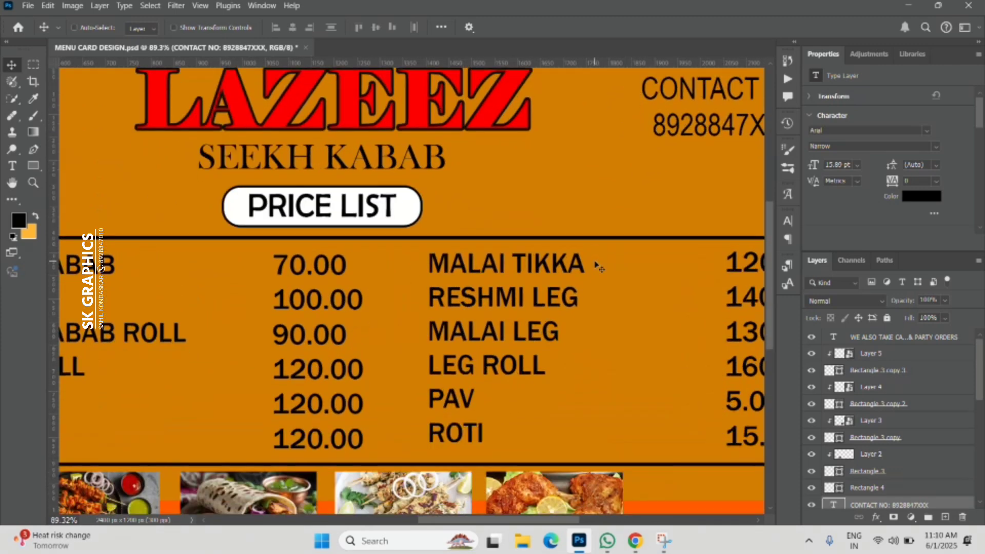
pyautogui.scroll(-3, 599, 267)
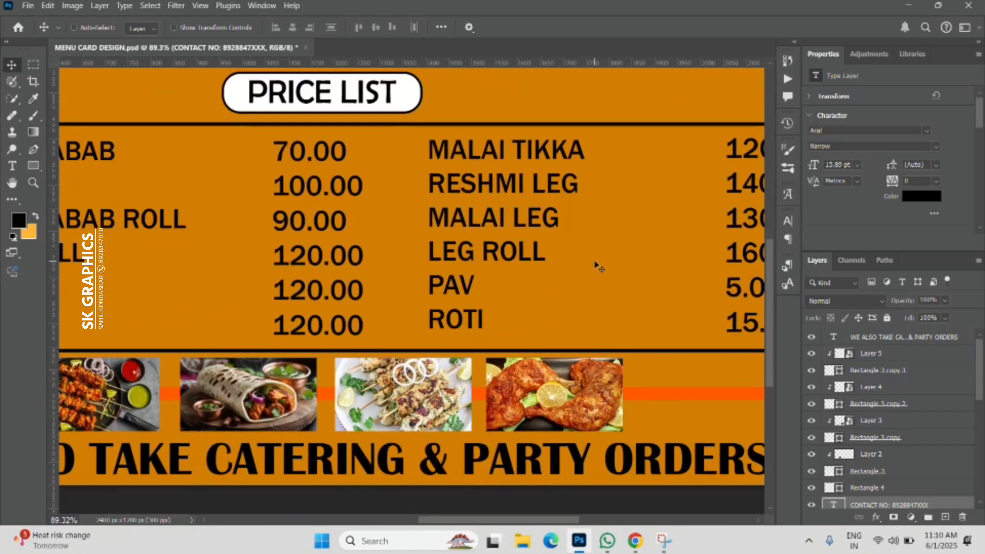
pyautogui.hscroll(-5, 598, 265)
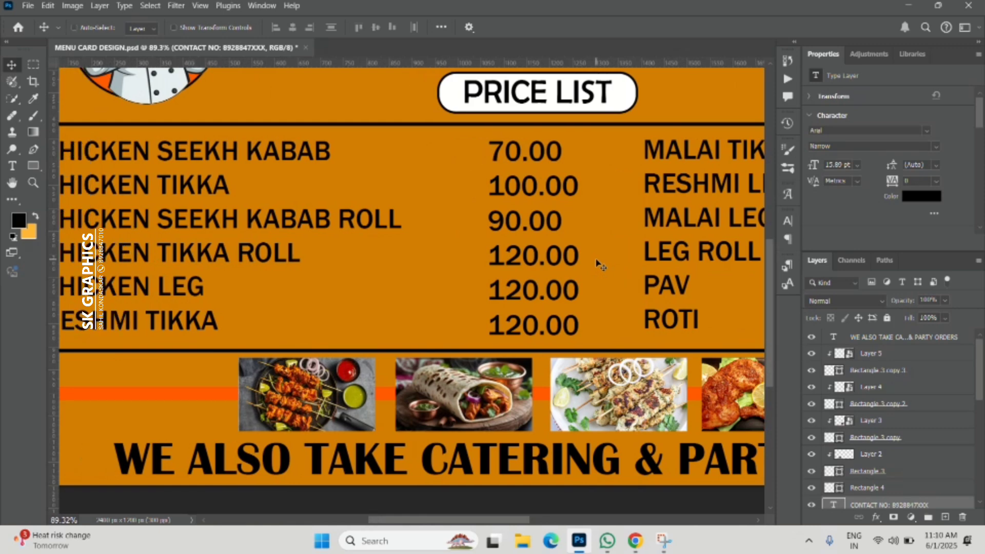
pyautogui.scroll(3, 600, 264)
pyautogui.hscroll(-1, 600, 264)
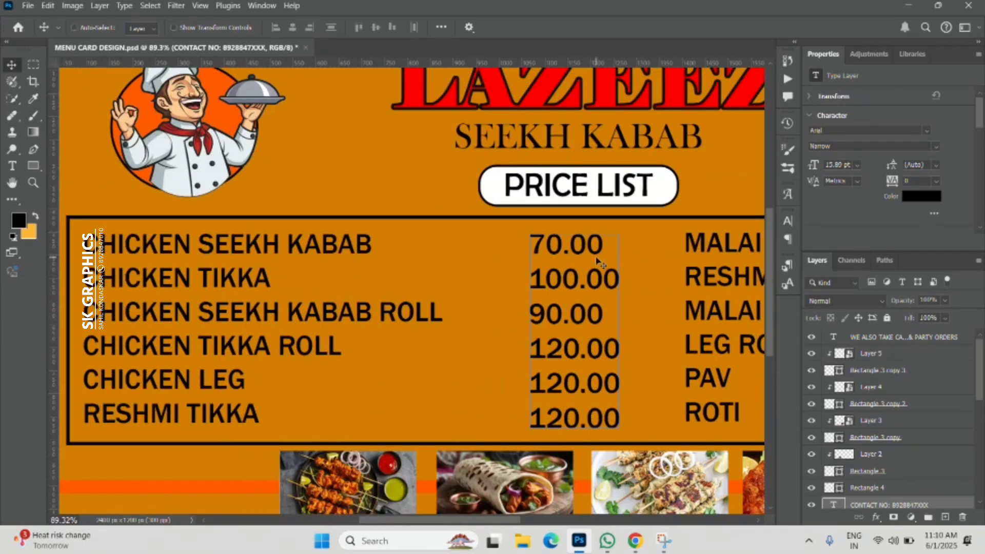
pyautogui.scroll(-1, 600, 263)
pyautogui.scroll(-2, 601, 264)
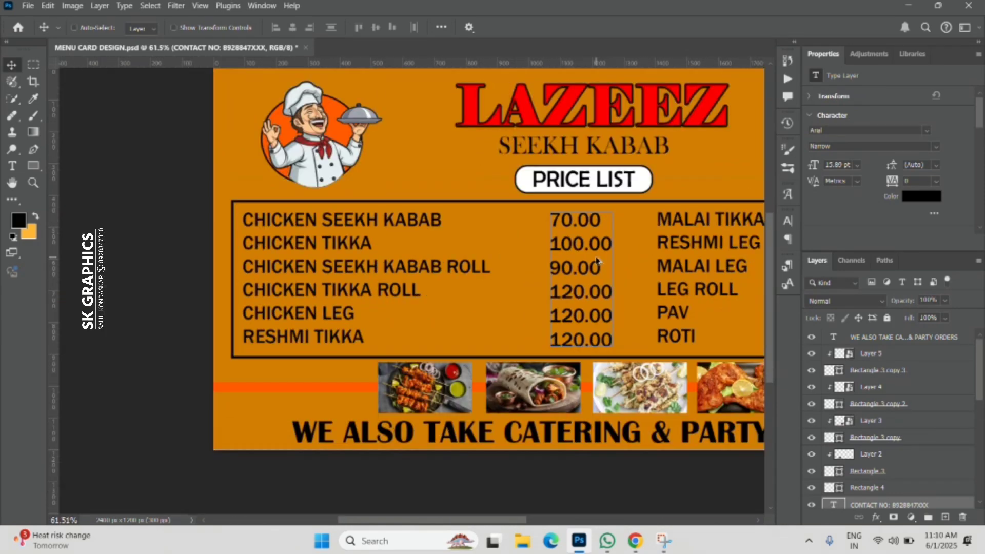
pyautogui.scroll(-1, 596, 261)
pyautogui.hscroll(4, 596, 261)
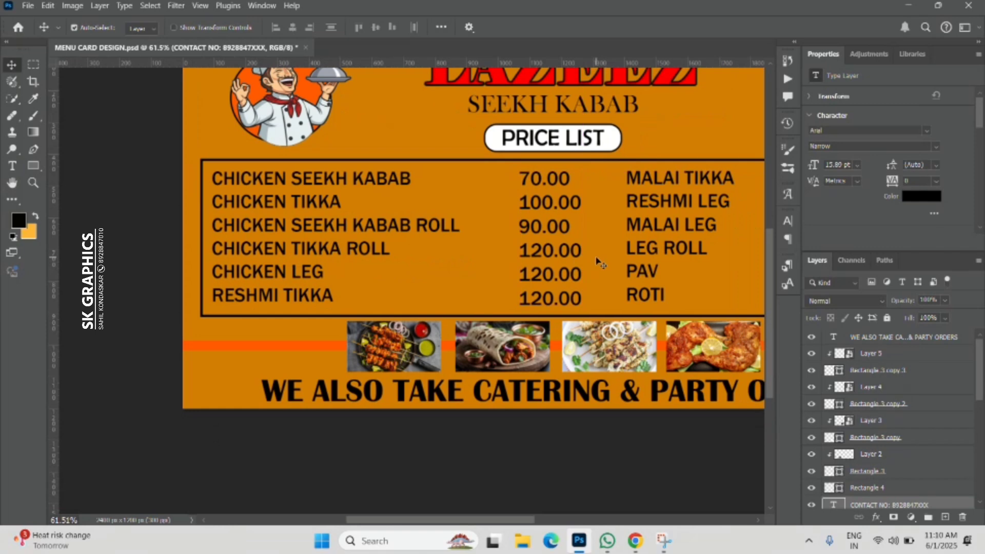
pyautogui.hscroll(-2, 596, 260)
pyautogui.hscroll(10, 600, 263)
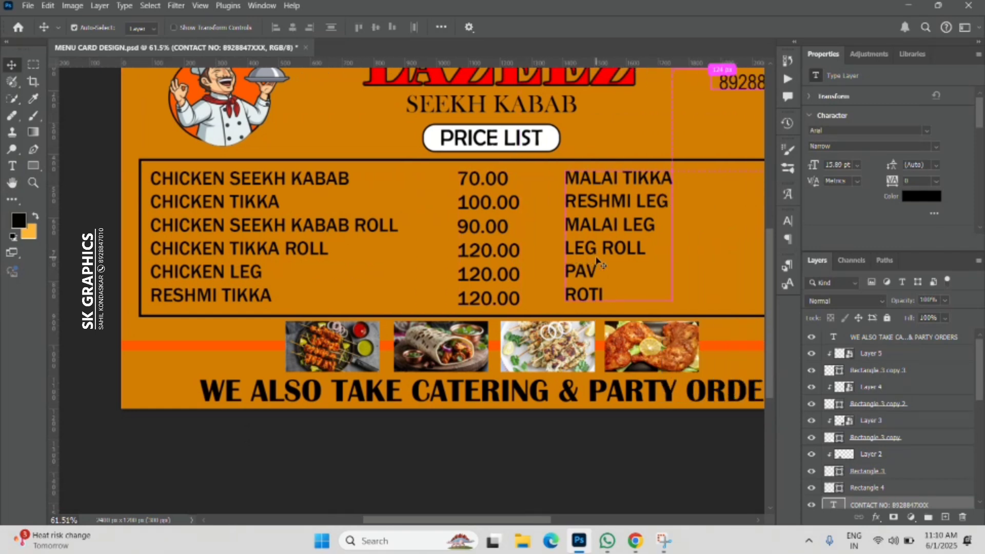
pyautogui.scroll(2, 600, 263)
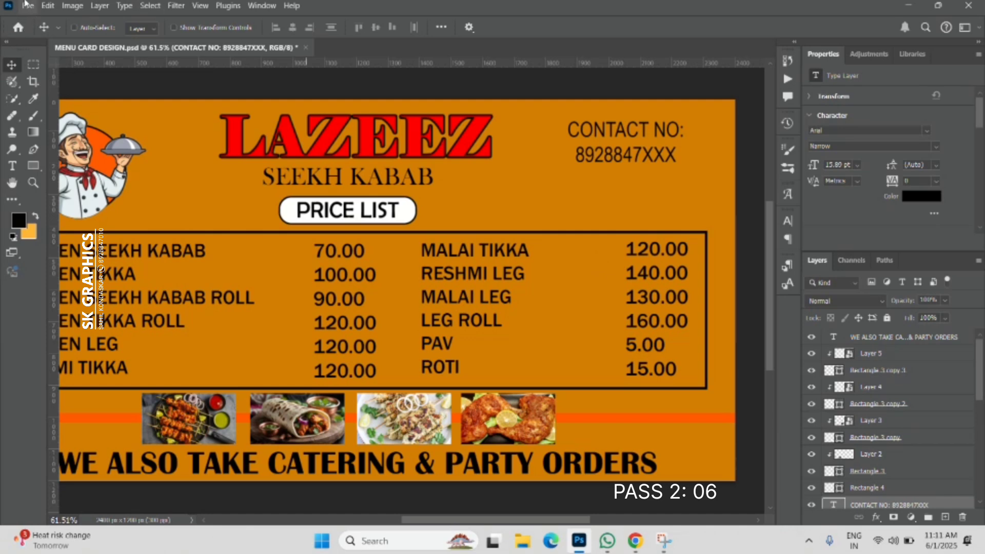
# Start exporting the menu card design with the Export As command
pyautogui.click(27, 5)
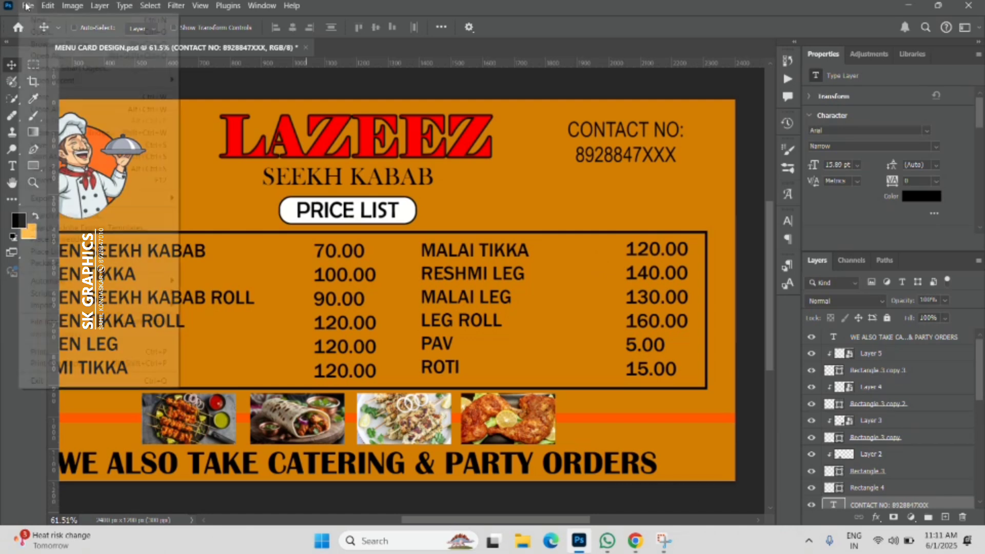
pyautogui.moveTo(83, 201)
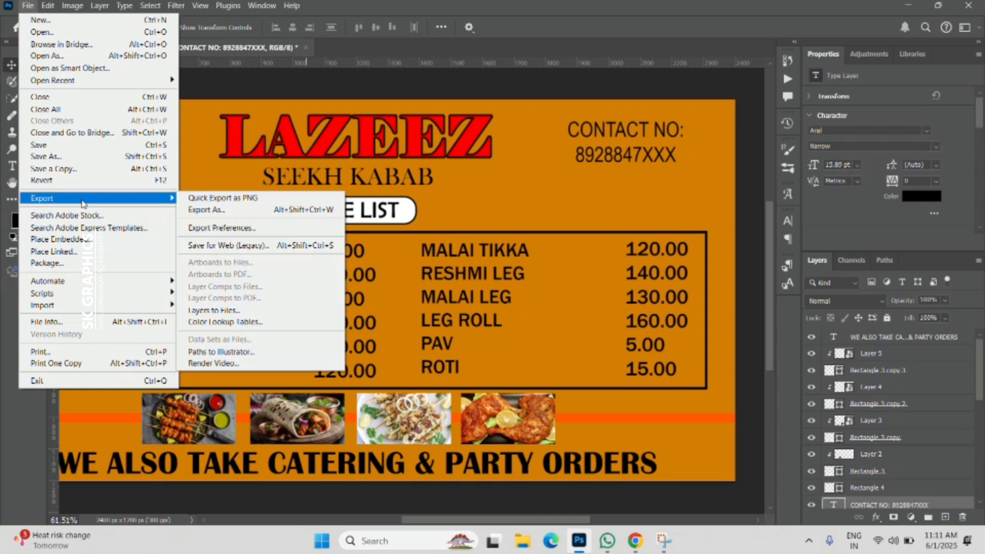
pyautogui.click(214, 210)
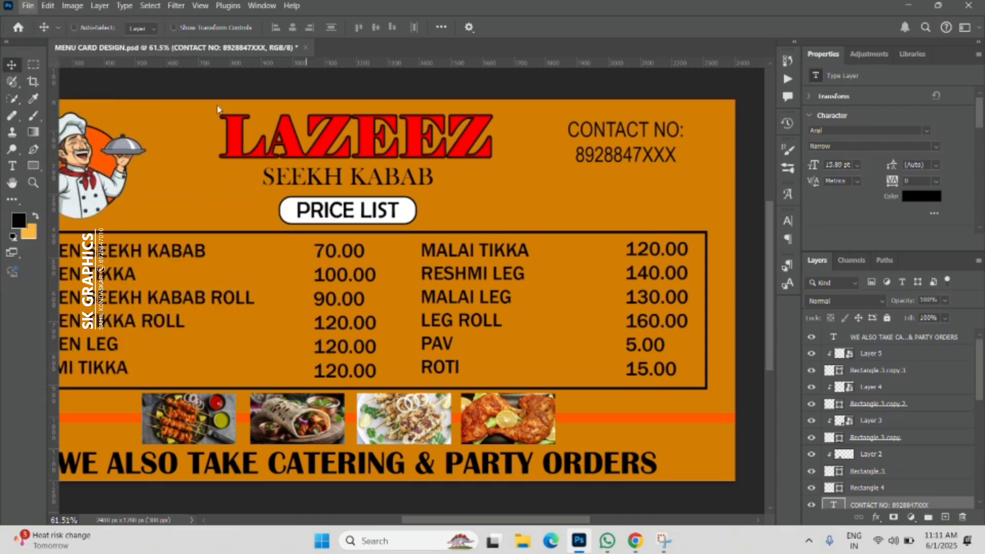